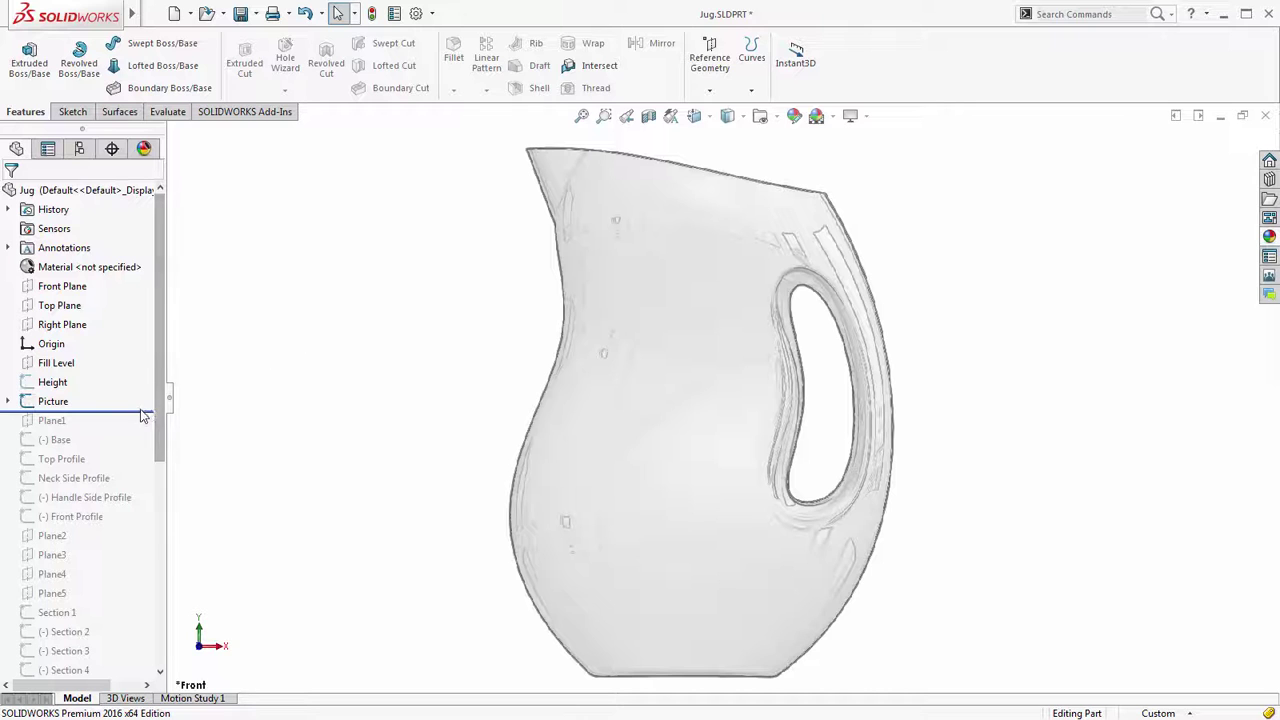
Roll forward past Handle Side Profile and edit the Neck Side Profile sketch for a style spline
drag(144, 411, 146, 509)
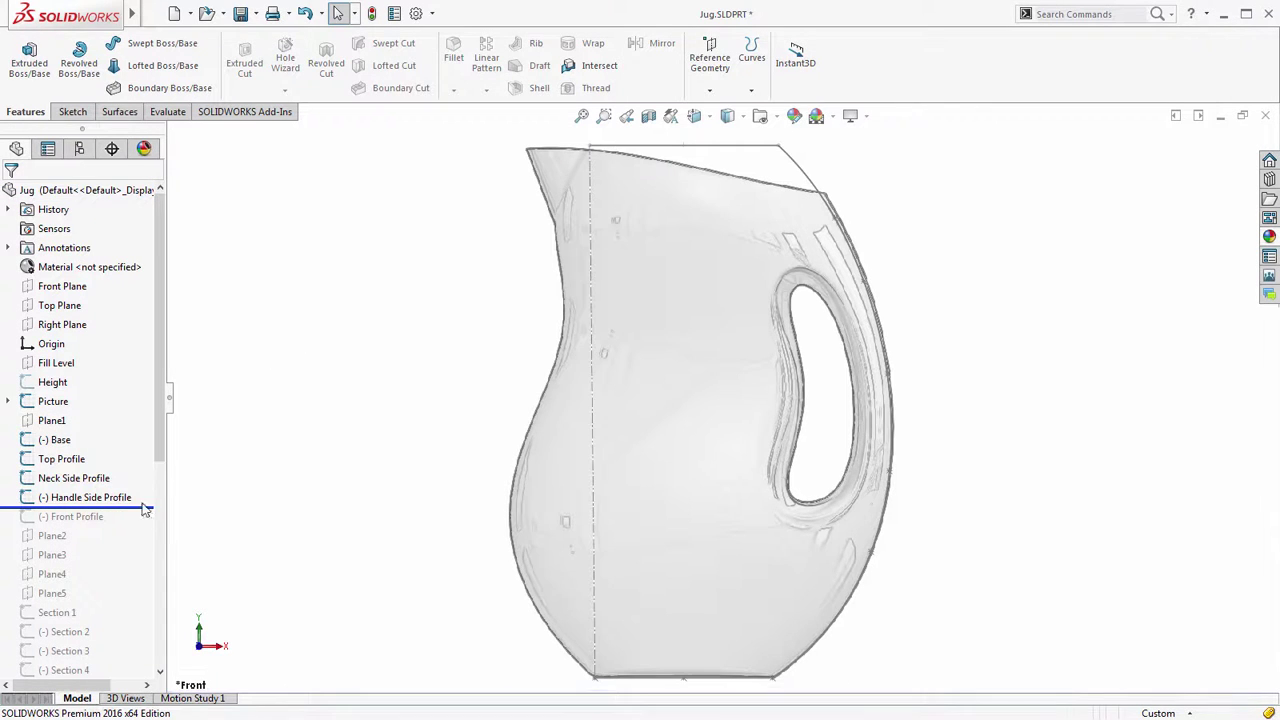
click(597, 337)
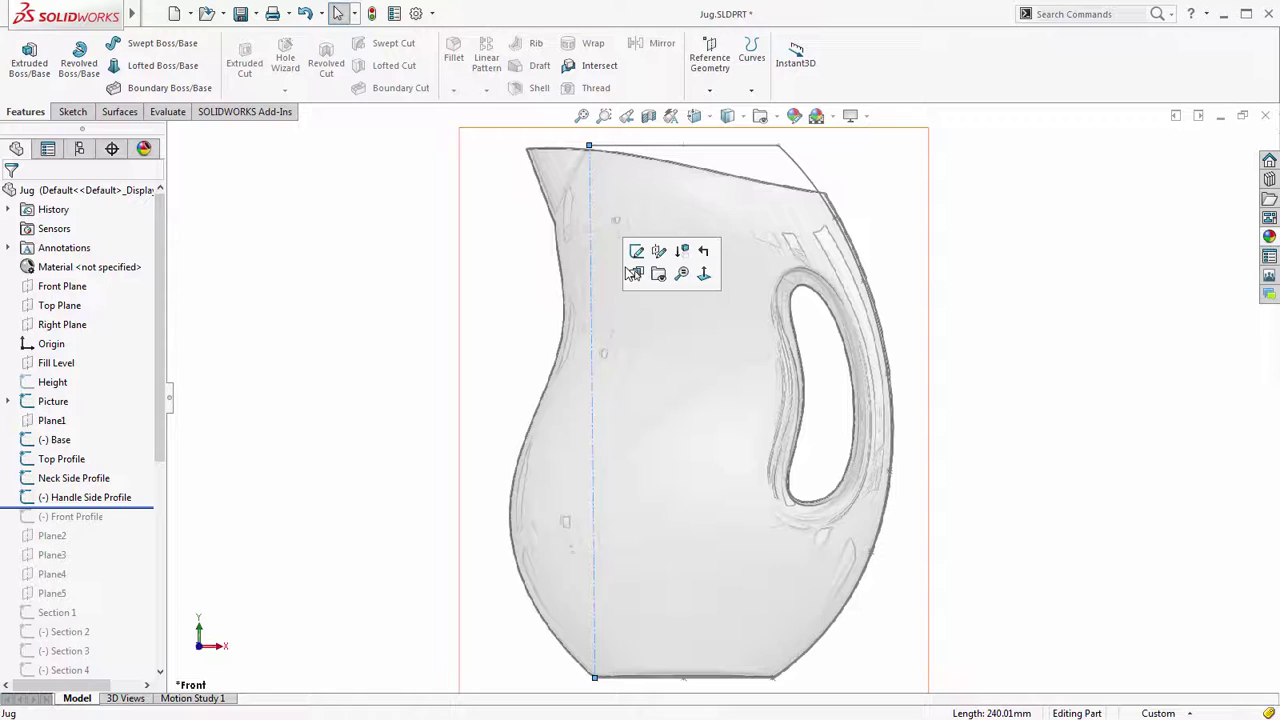
right_drag(361, 333, 366, 410)
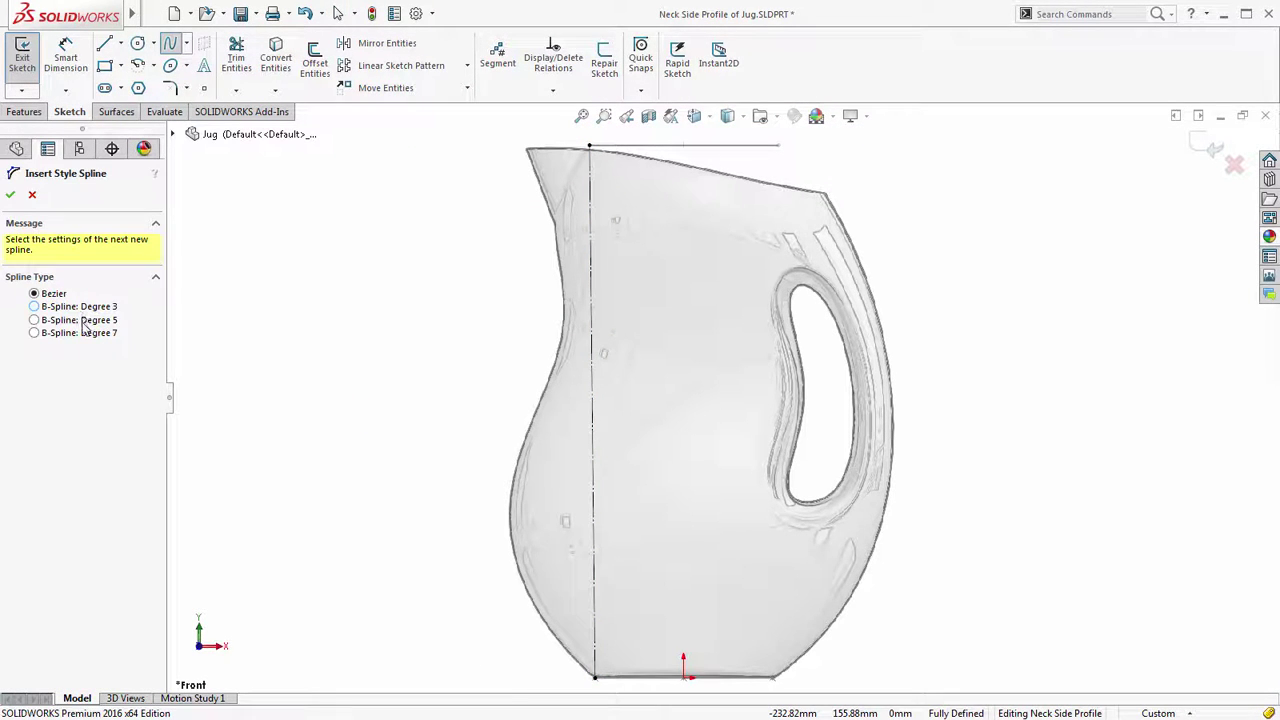
Draw a style spline down the jug's neck from the centerline's top to bottom endpoint
click(590, 148)
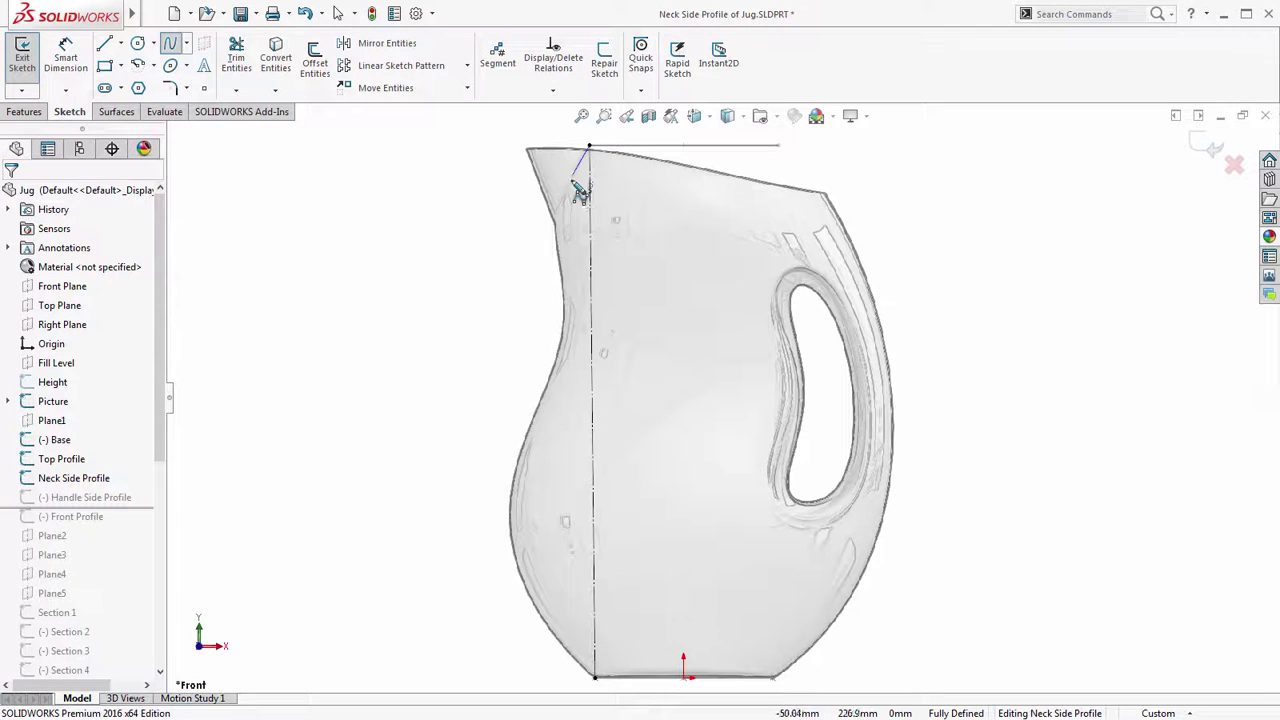
click(574, 299)
click(563, 386)
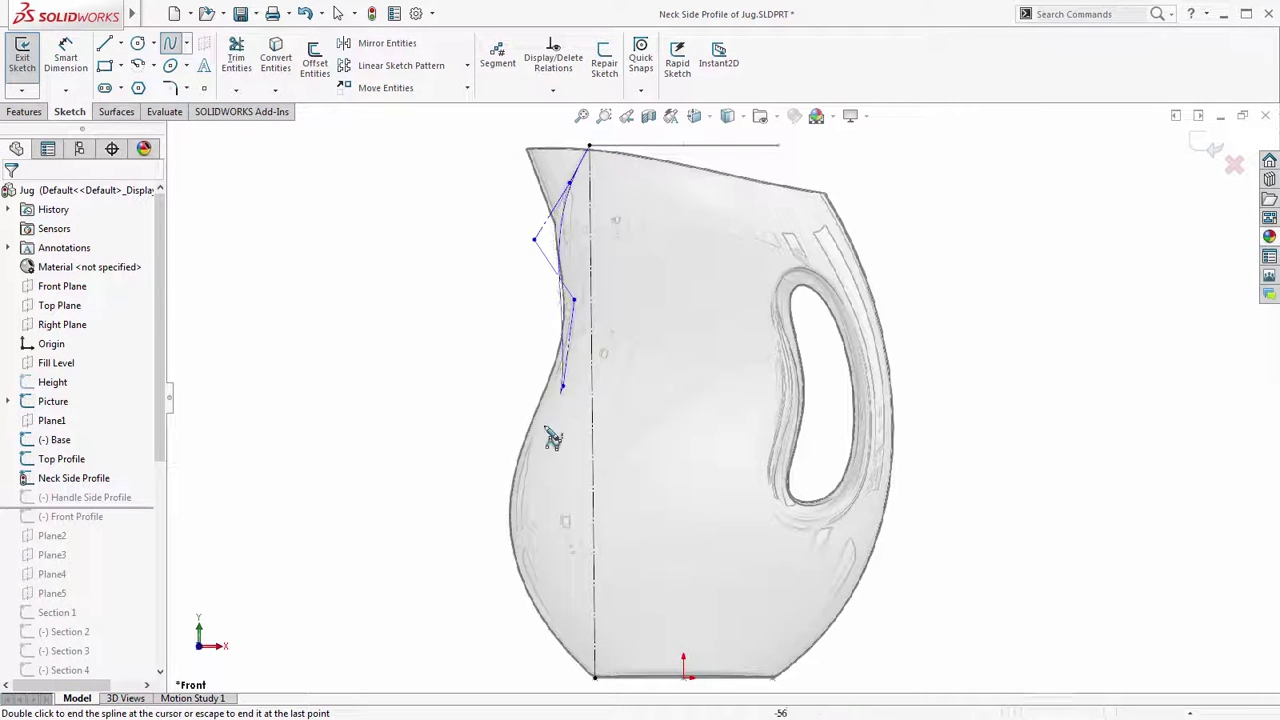
click(490, 477)
click(500, 571)
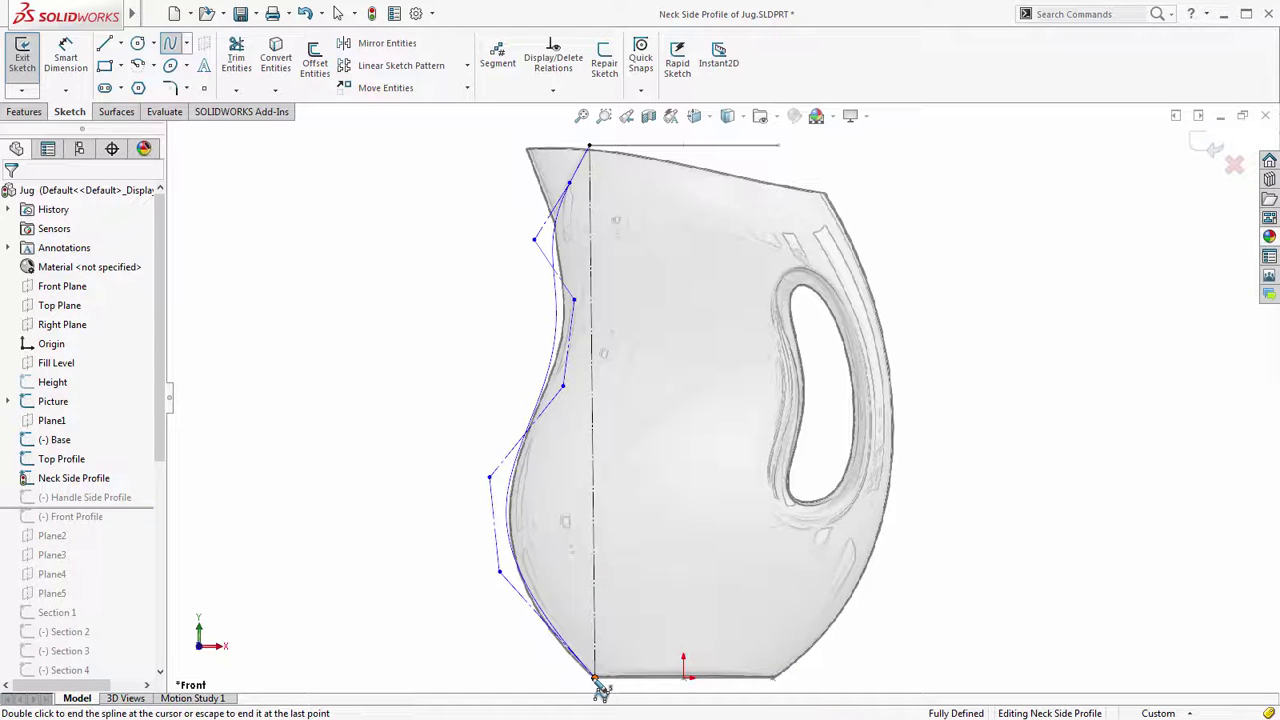
double_click(596, 681)
Replace the original neck spline with the new style spline
click(598, 476)
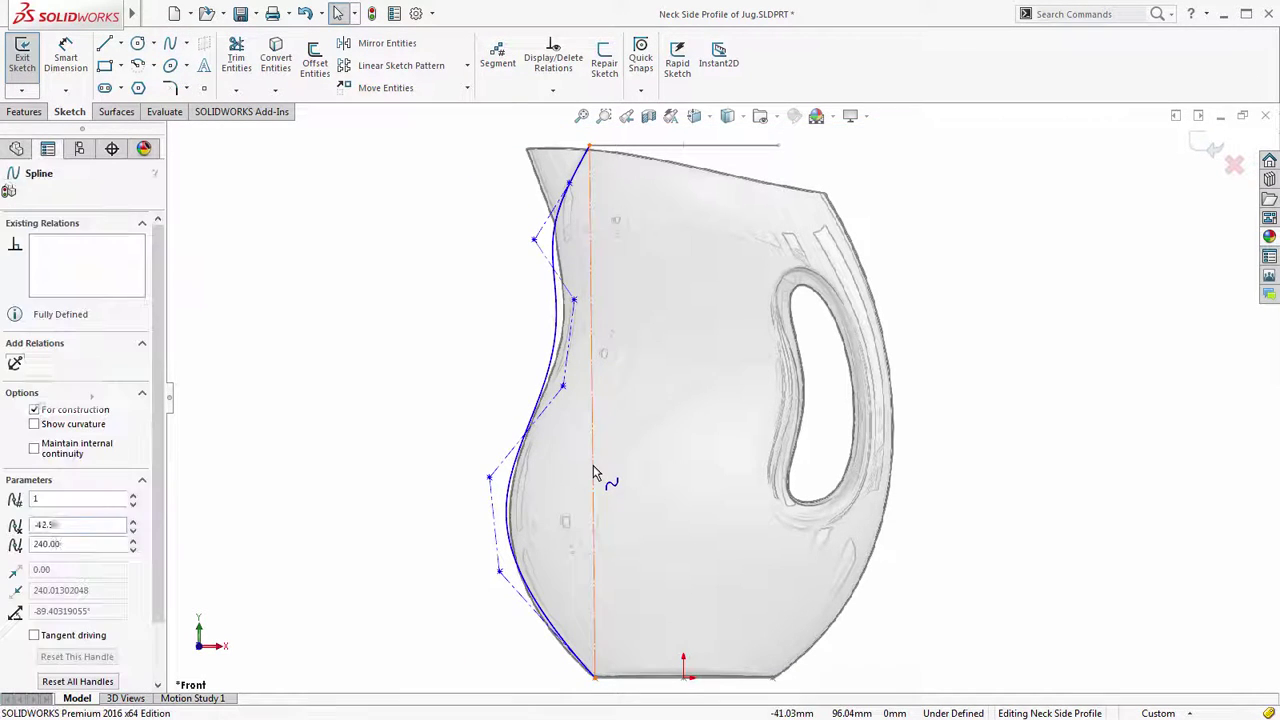
click(728, 414)
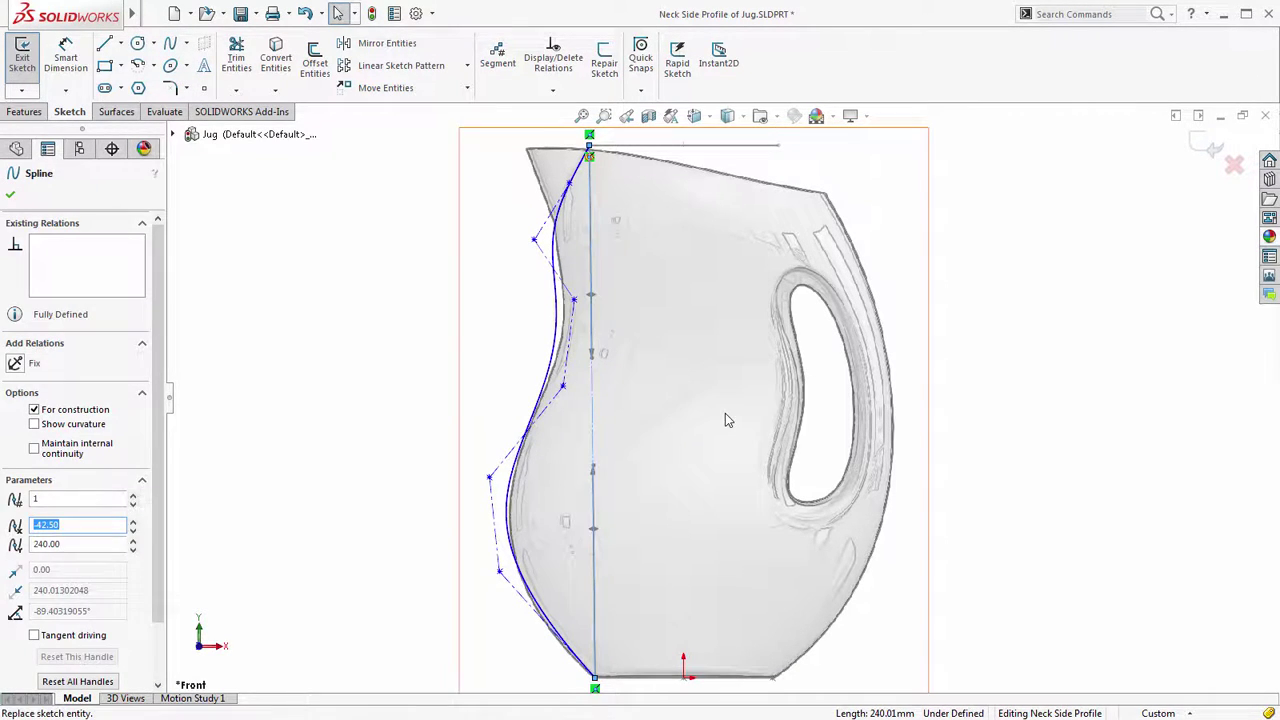
click(510, 526)
key(Return)
Show curvature combs, pull a control vertex to reshape the neck, and exit the sketch
click(512, 500)
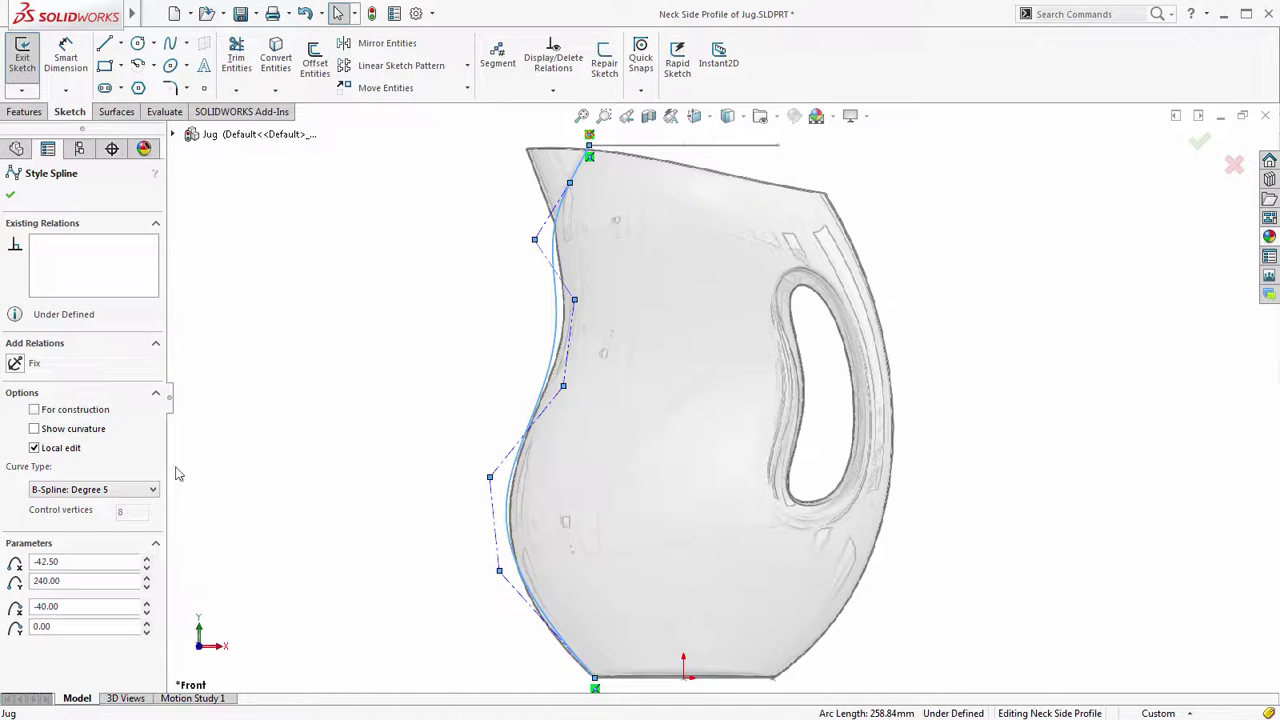
click(59, 432)
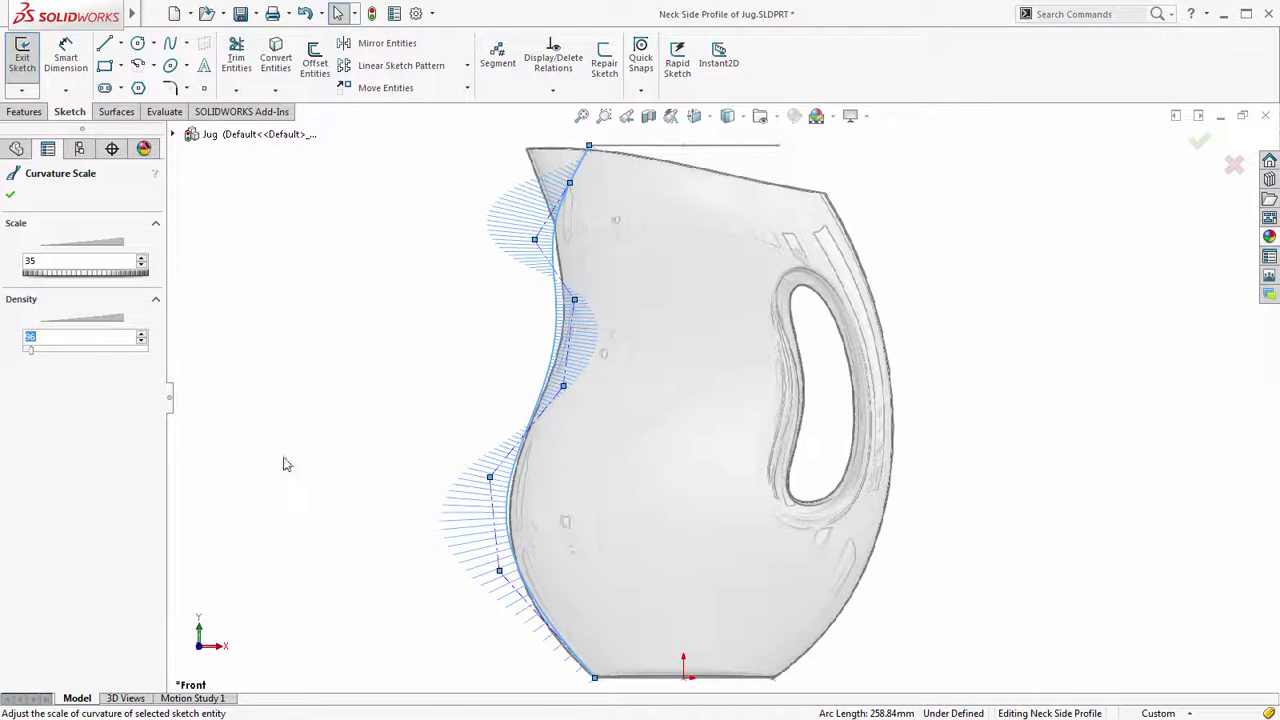
click(489, 481)
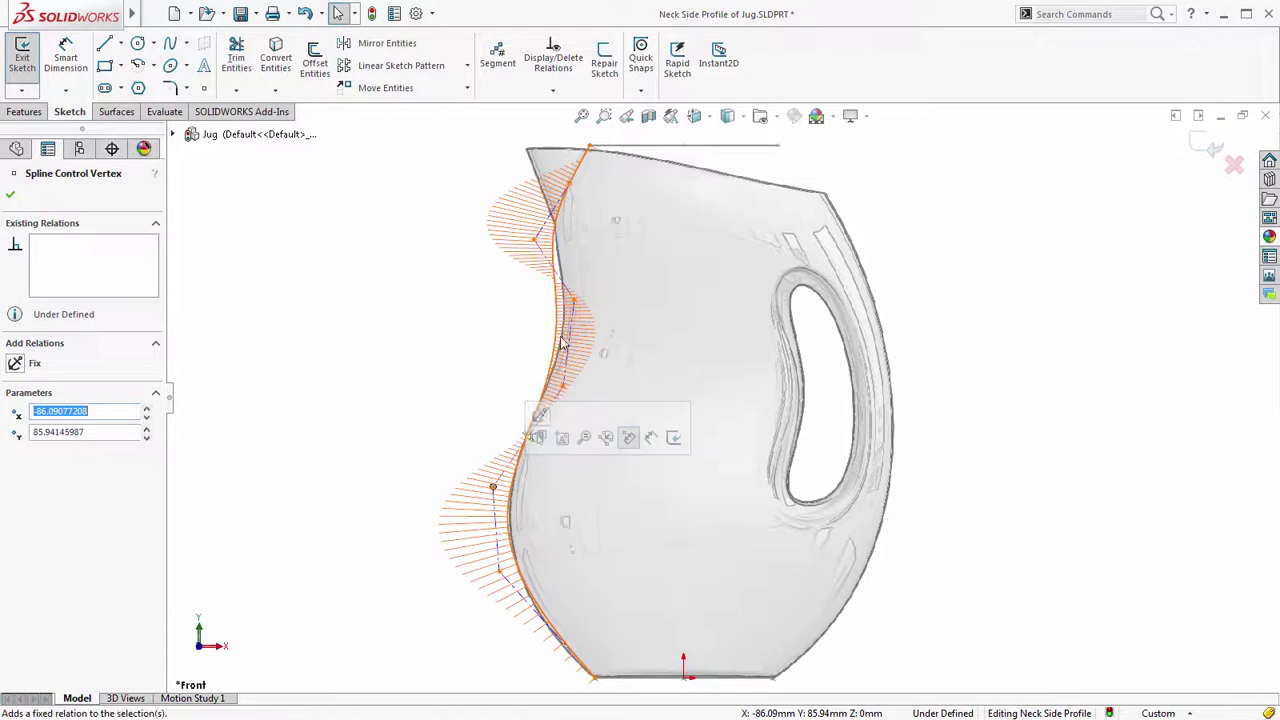
drag(573, 300, 596, 287)
click(777, 235)
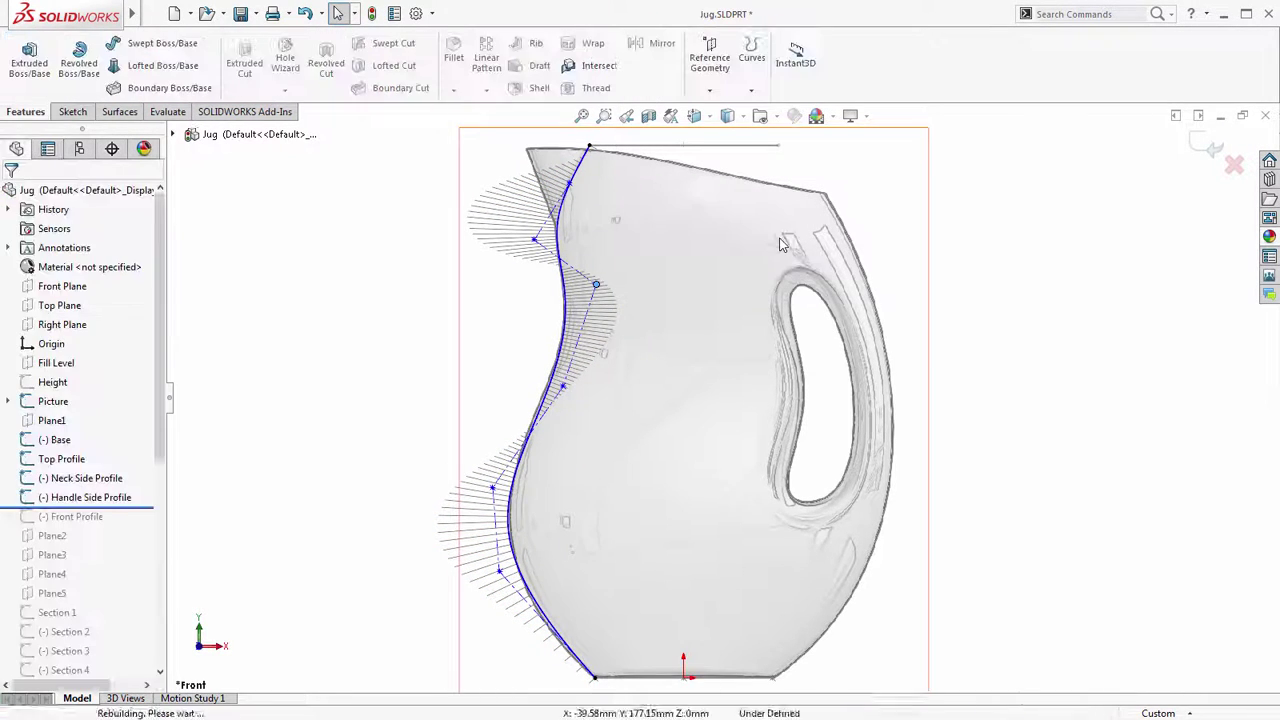
Convert the Handle Side Profile curve to a B-Spline: Degree 5 style spline
click(855, 255)
click(900, 180)
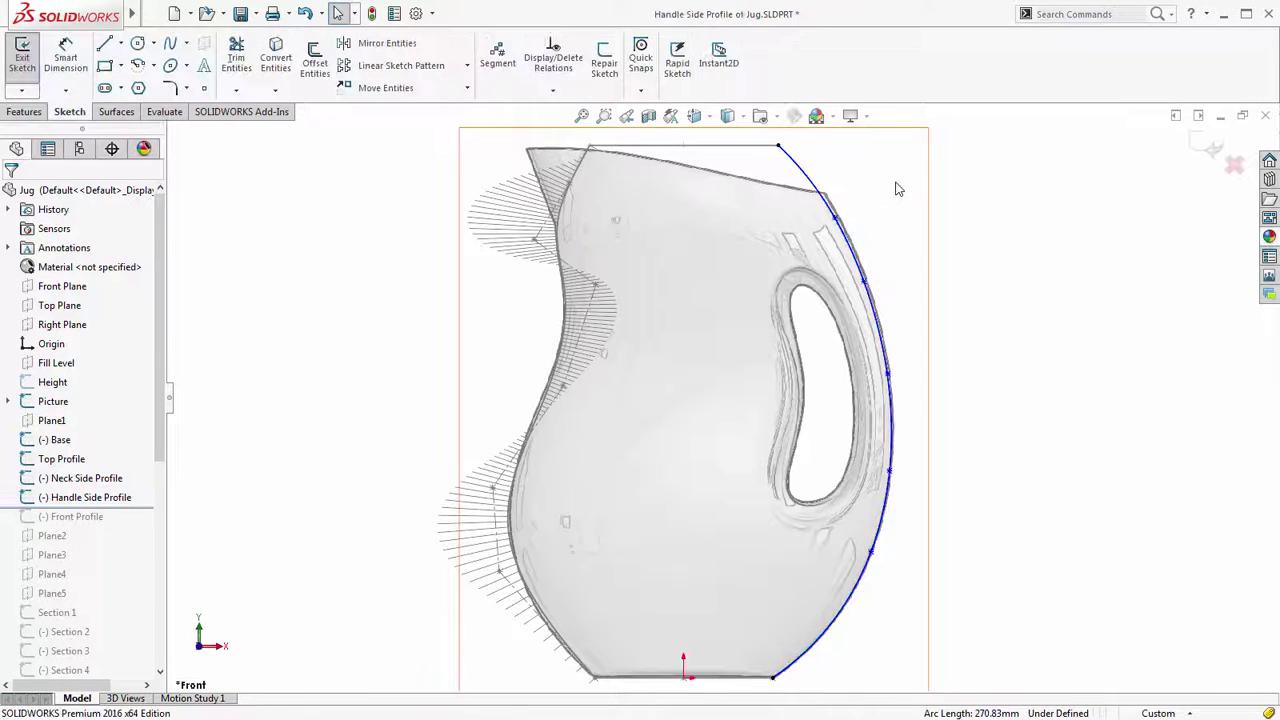
right_click(856, 248)
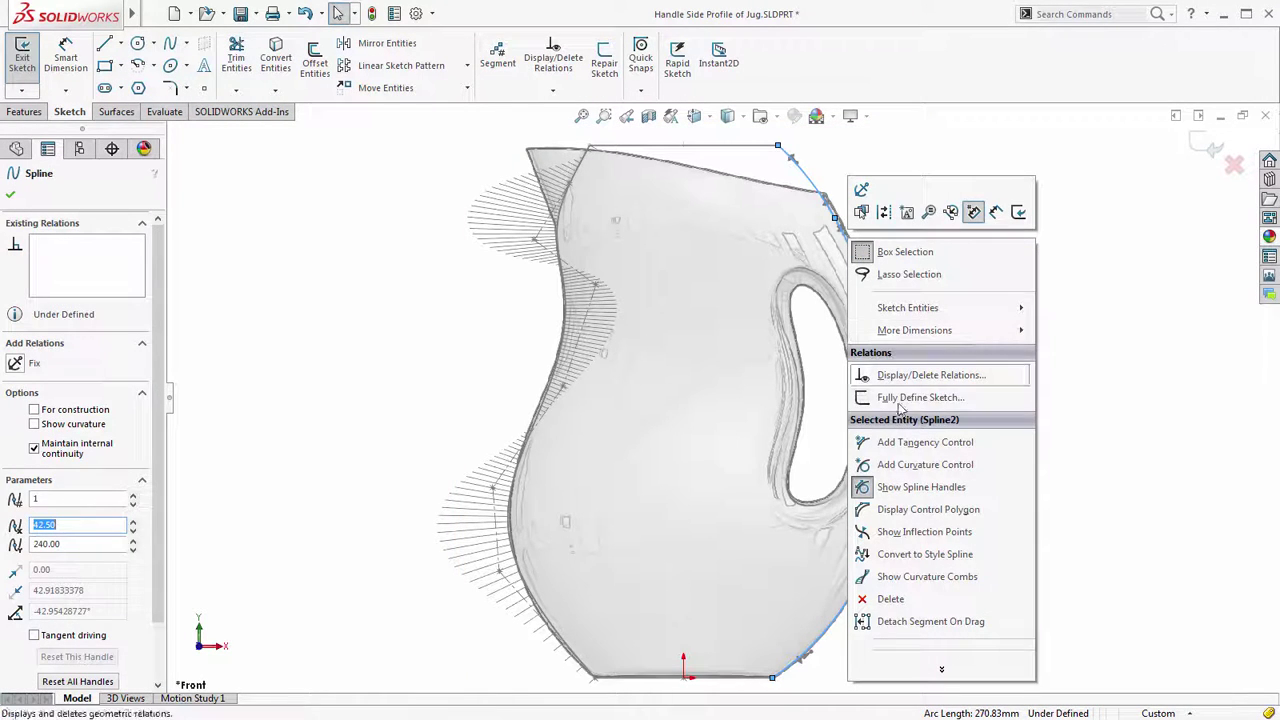
click(912, 554)
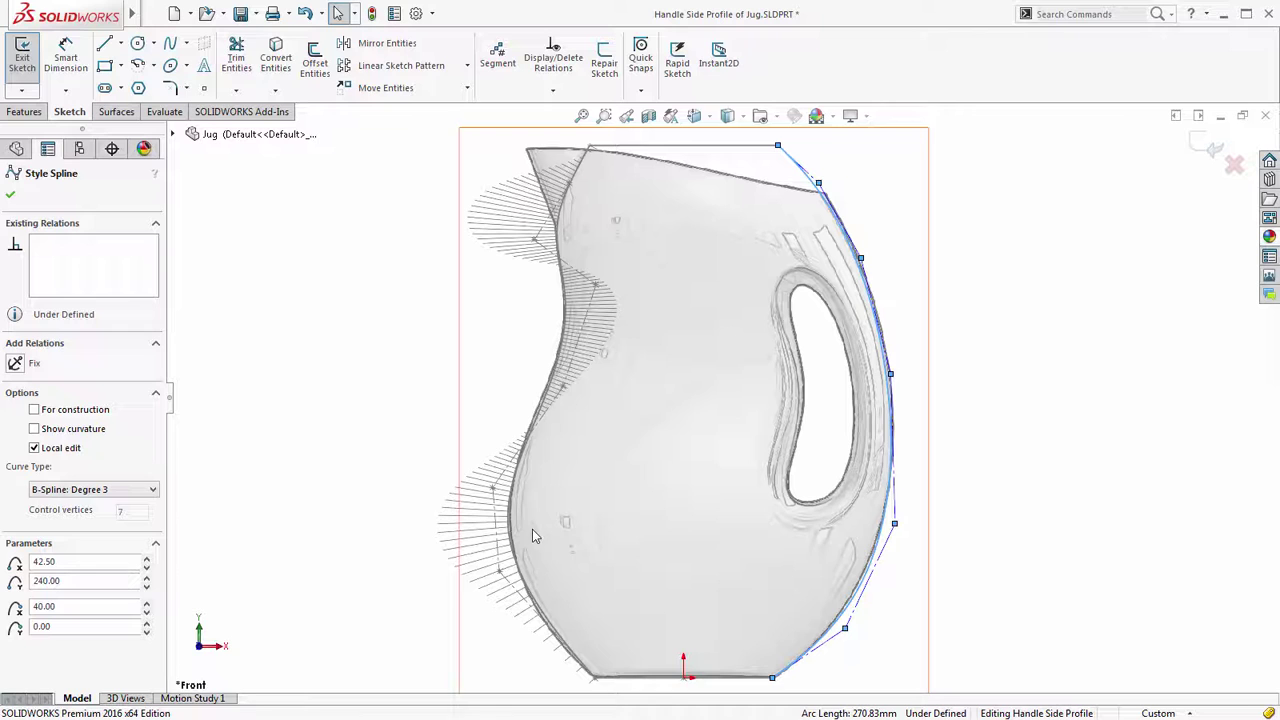
click(130, 490)
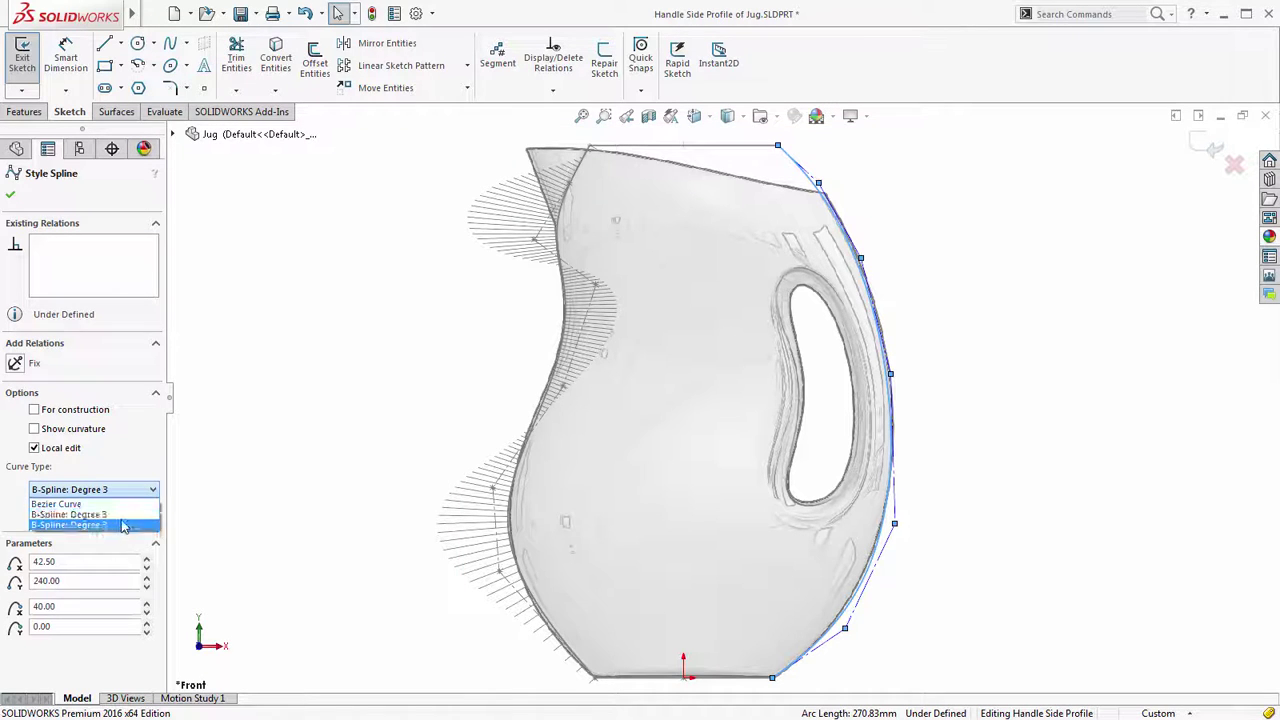
click(122, 525)
Show curvature combs, drag two control vertices to reshape the handle curve, and exit the sketch
click(35, 429)
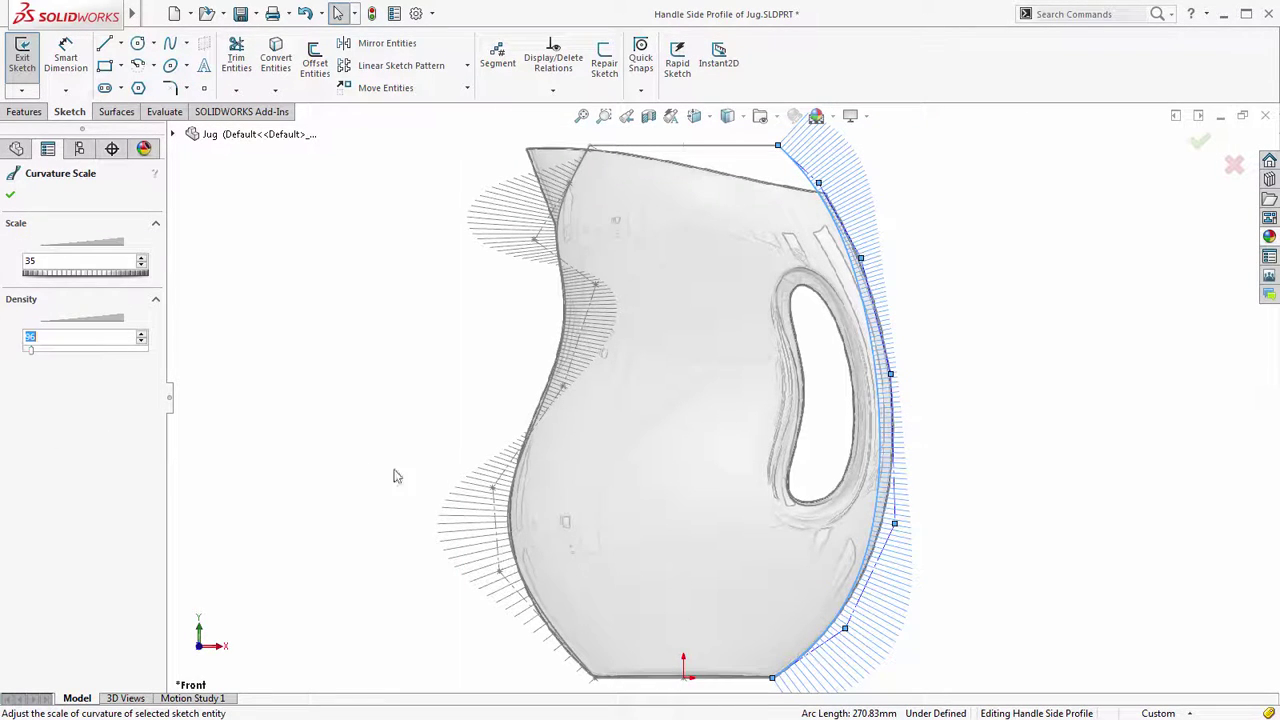
drag(895, 524, 920, 500)
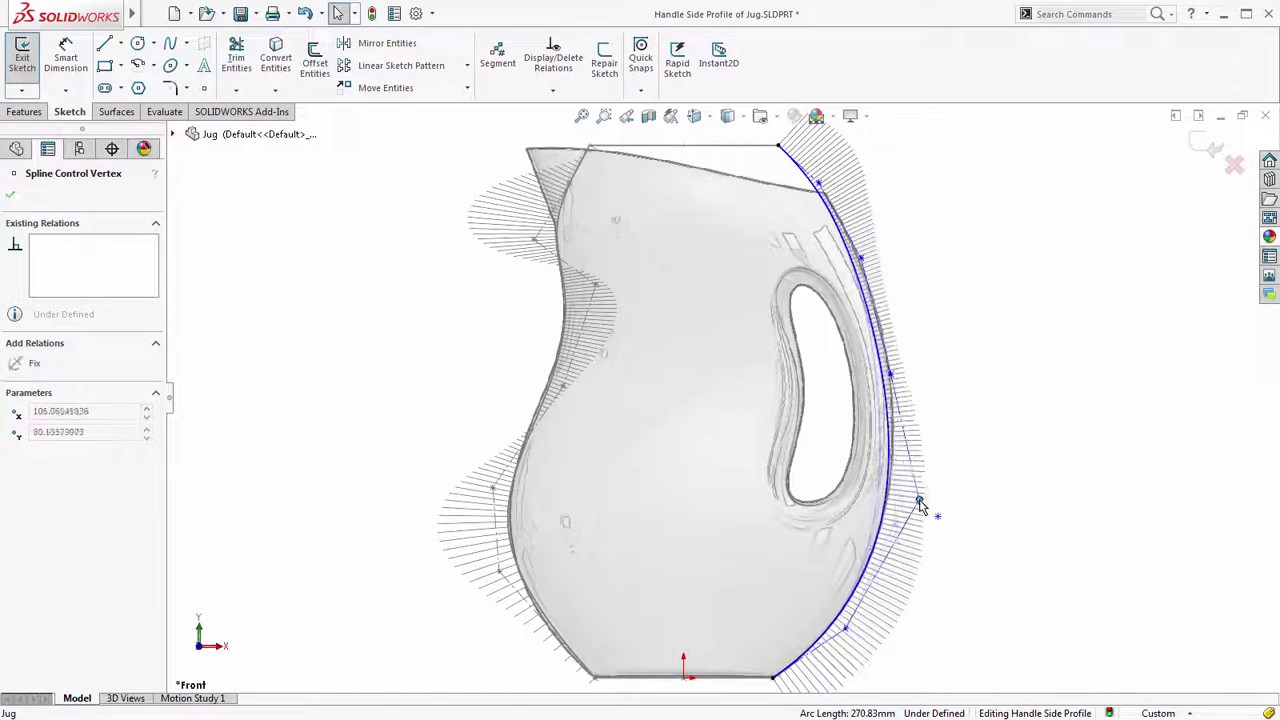
drag(891, 377, 903, 355)
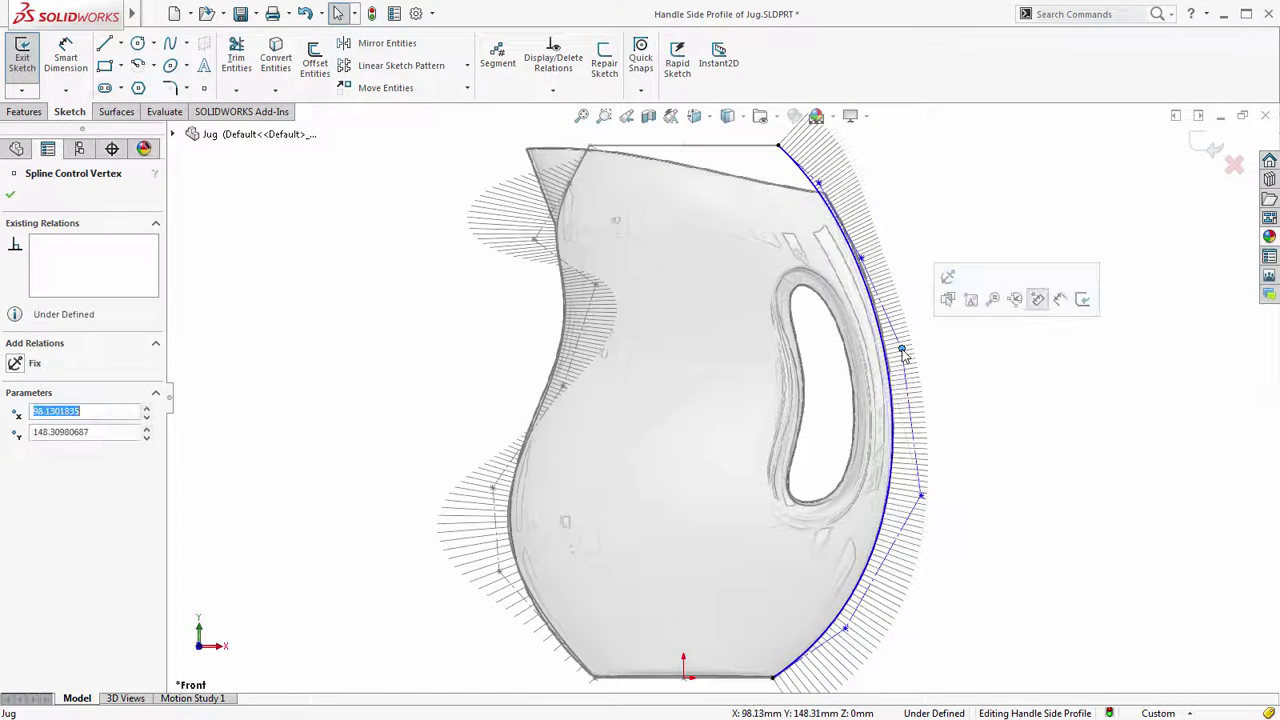
click(1080, 299)
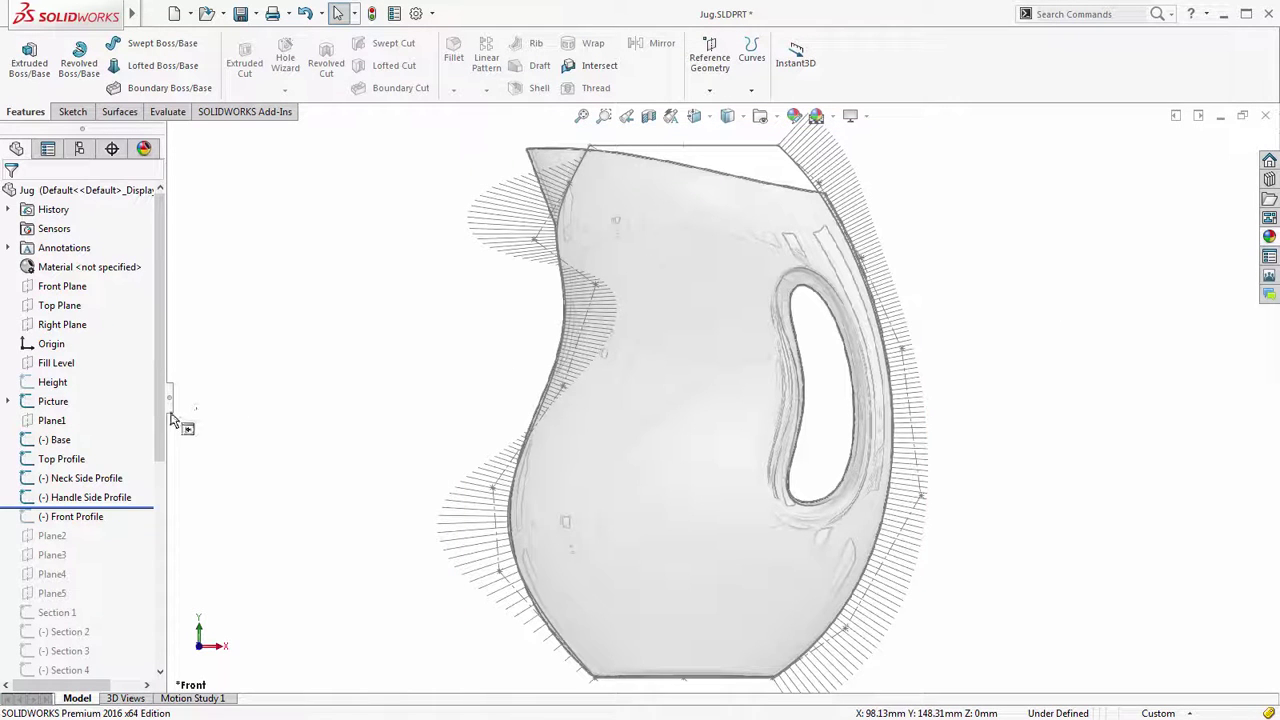
Roll forward through Main Body and Surface-Knit1 with sketches hidden, in an angled view
drag(160, 420, 161, 550)
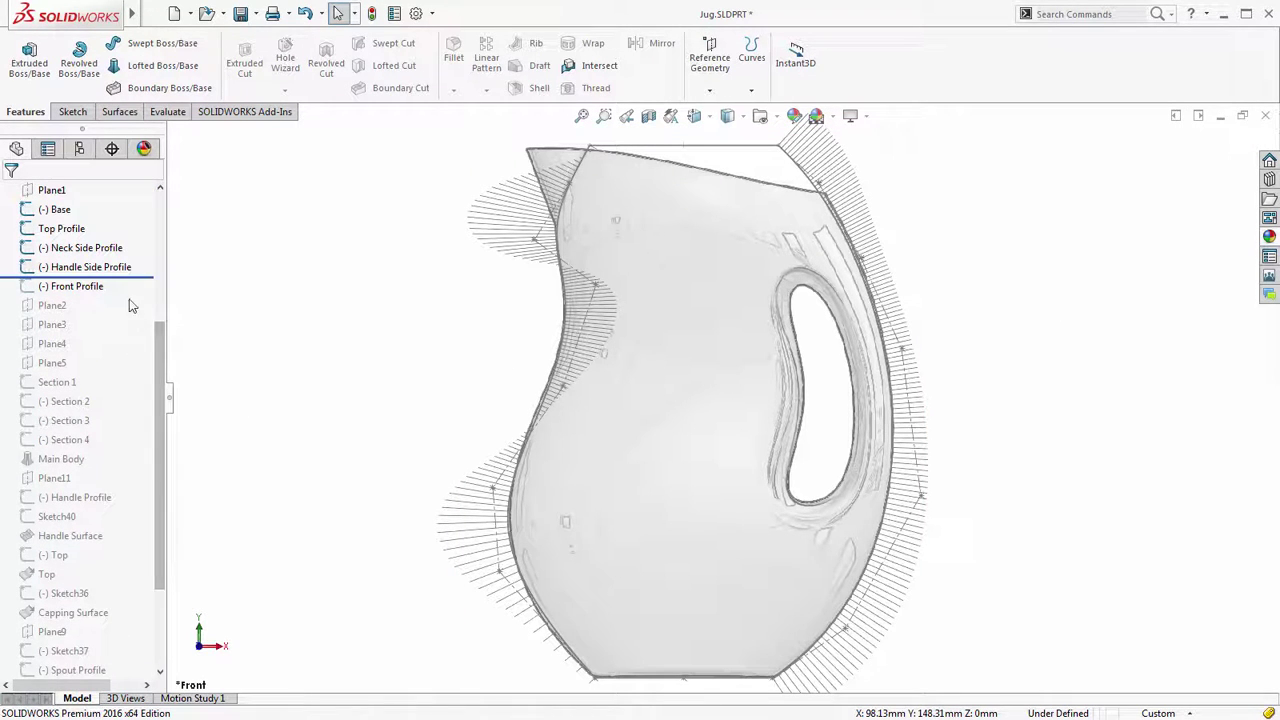
drag(132, 277, 130, 462)
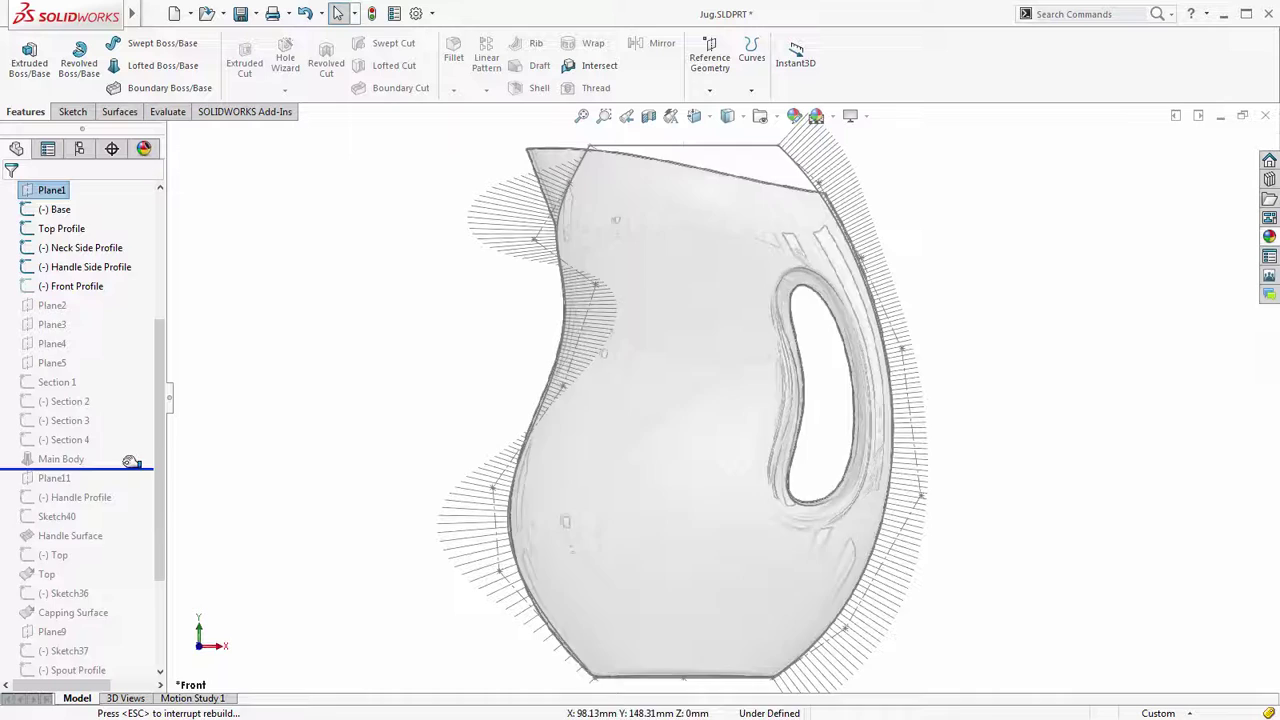
right_drag(271, 420, 318, 362)
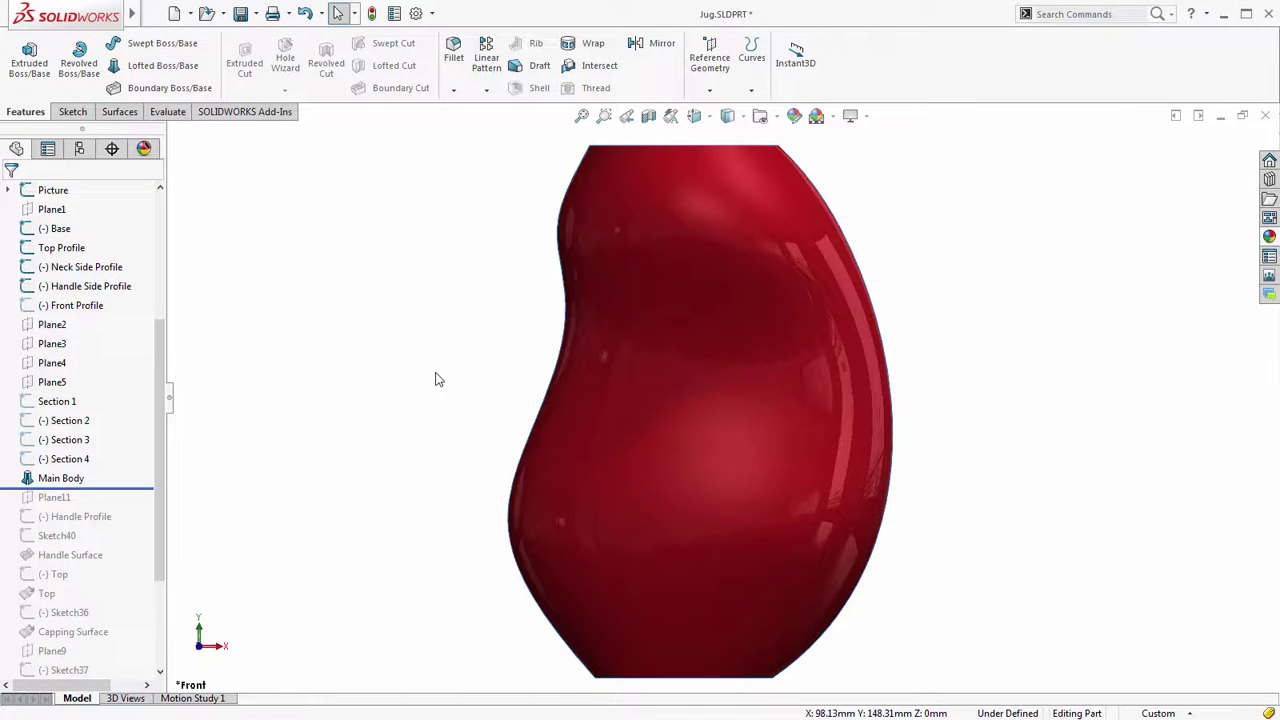
key(ctrl+7)
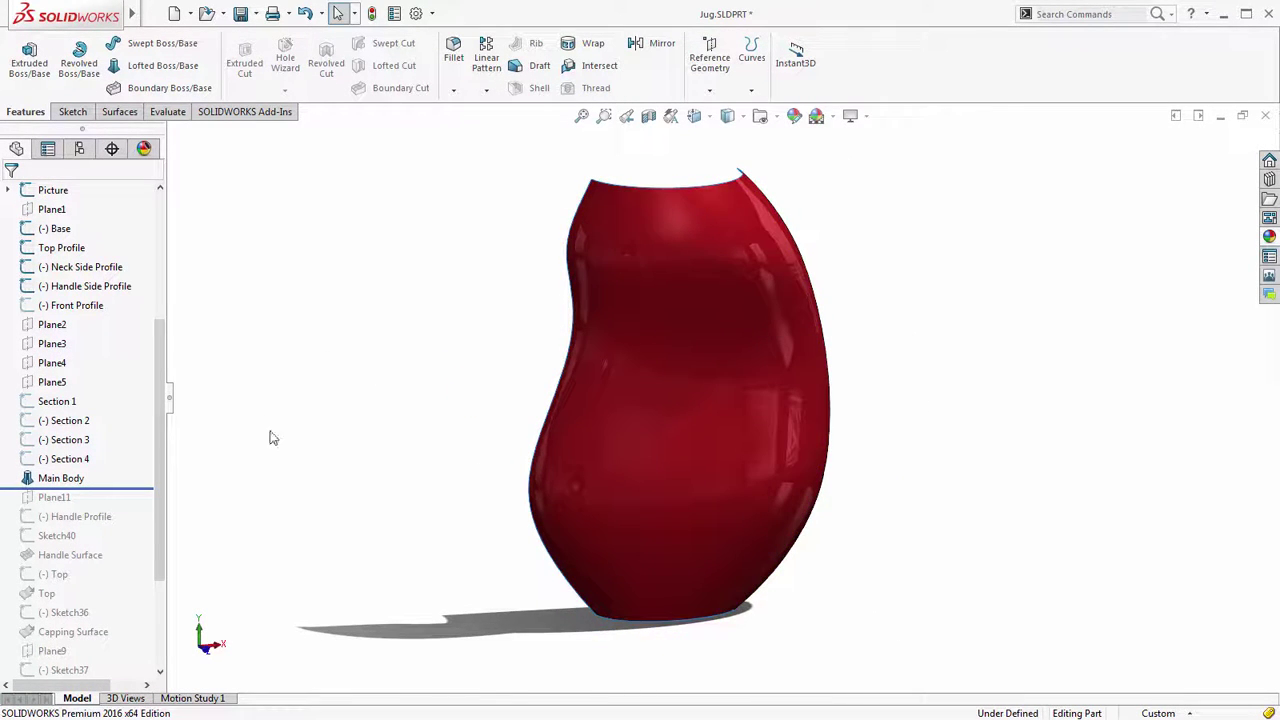
scroll(158, 405, down, 3)
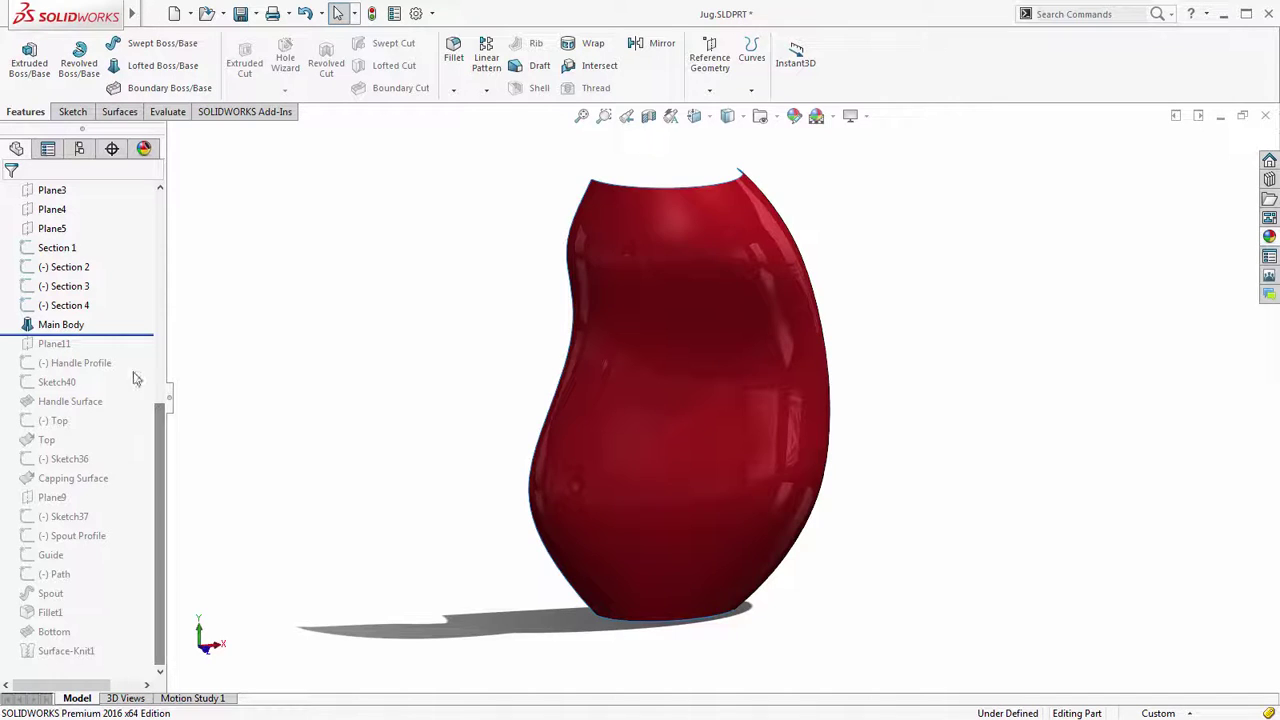
drag(137, 335, 135, 660)
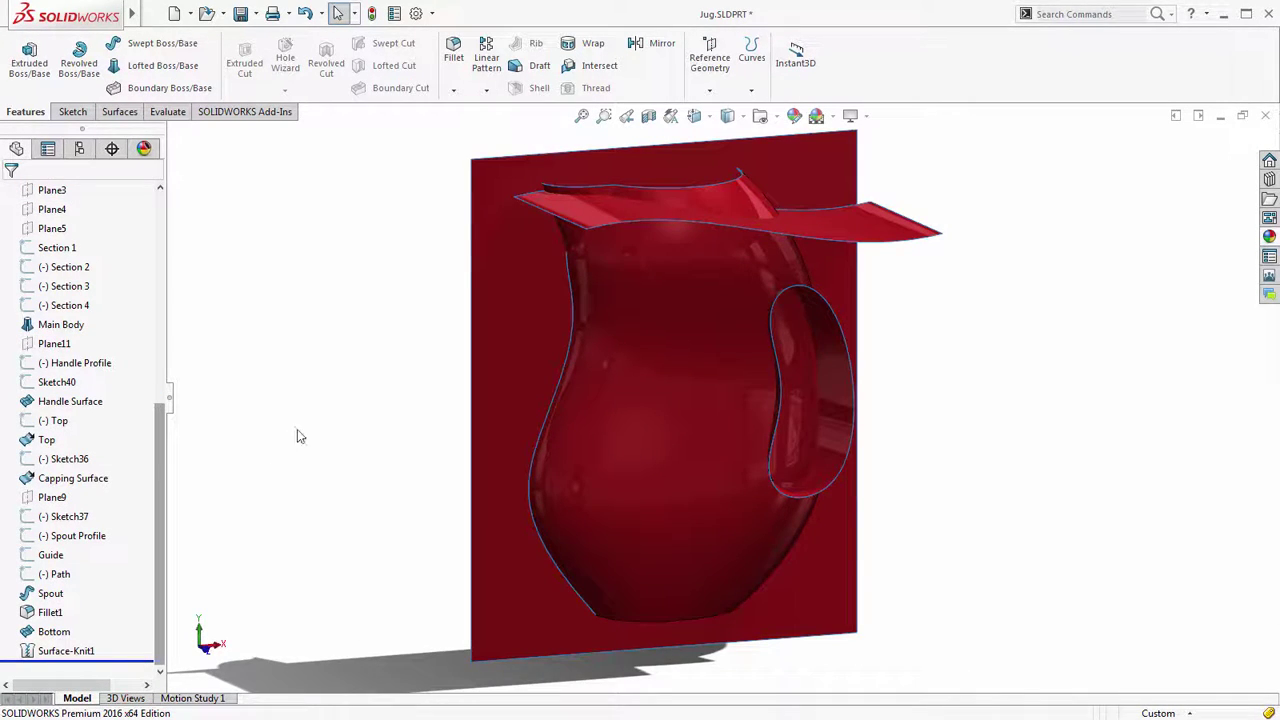
Start a mutual Trim Surface with all jug surfaces and the plane selected
key(s)
click(371, 463)
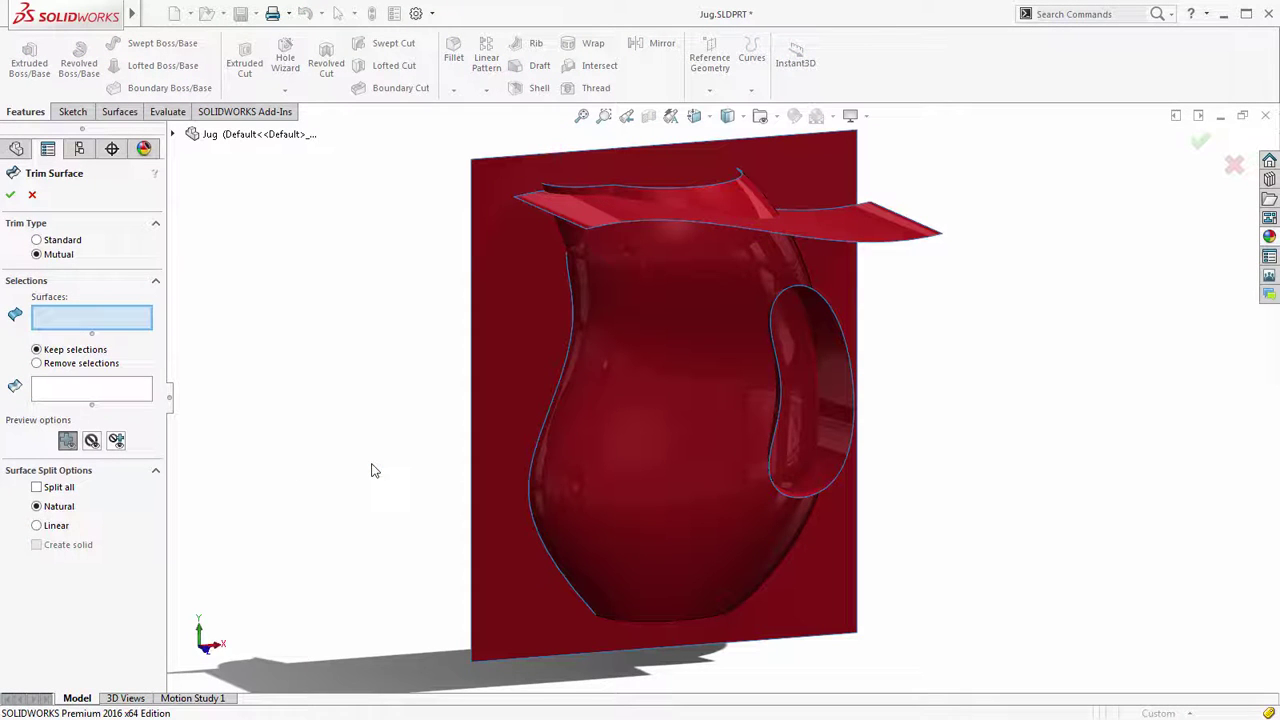
drag(389, 112, 1038, 687)
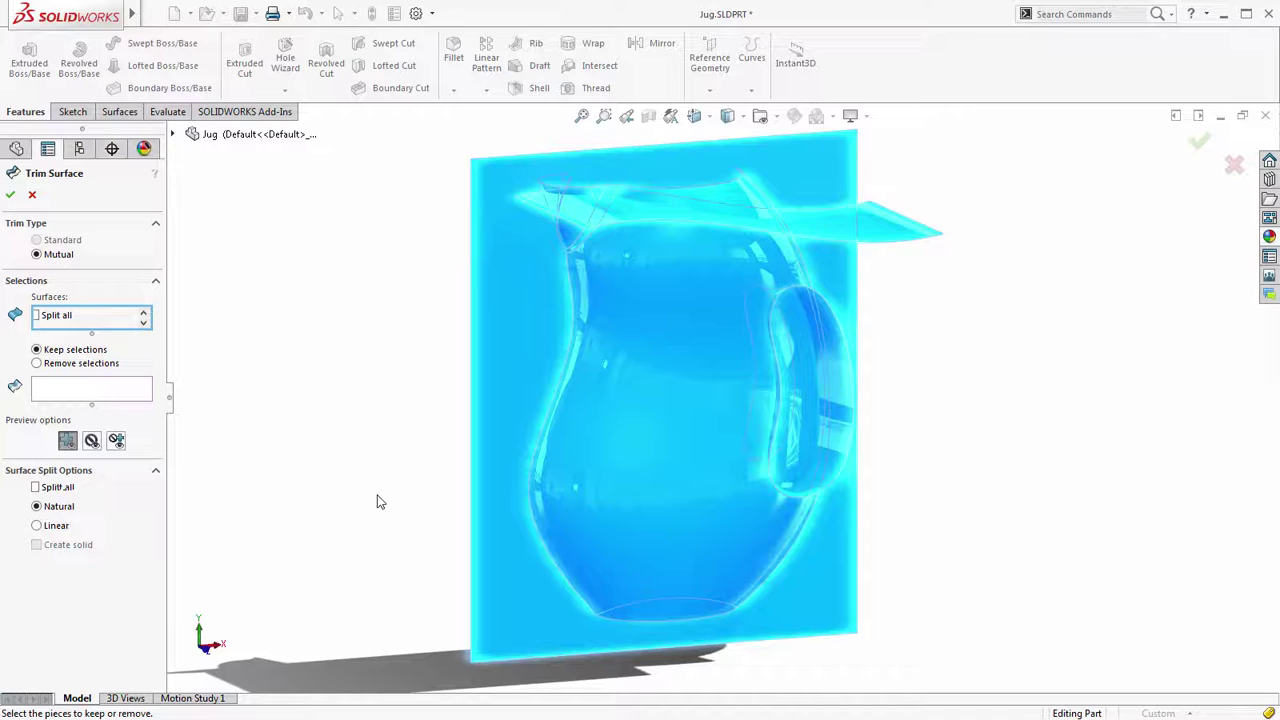
Keep the main body, capping, handle and top pieces, previewed shaded
click(107, 392)
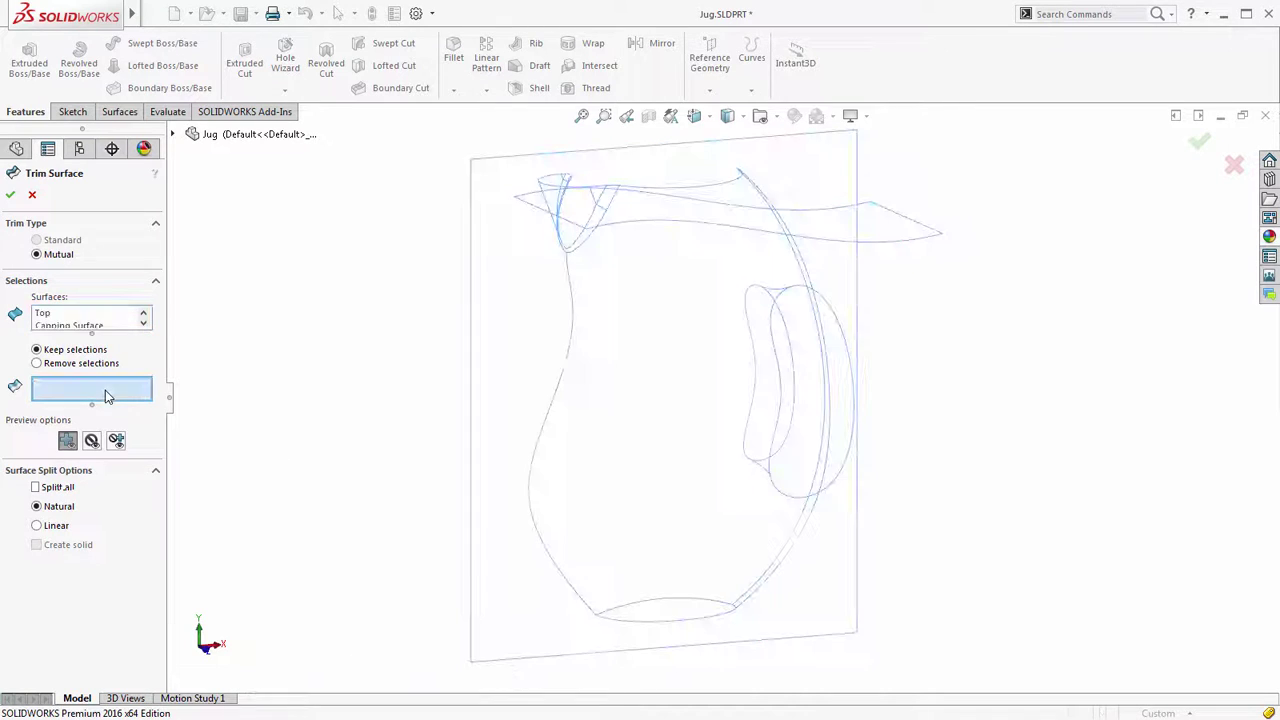
click(91, 441)
click(644, 430)
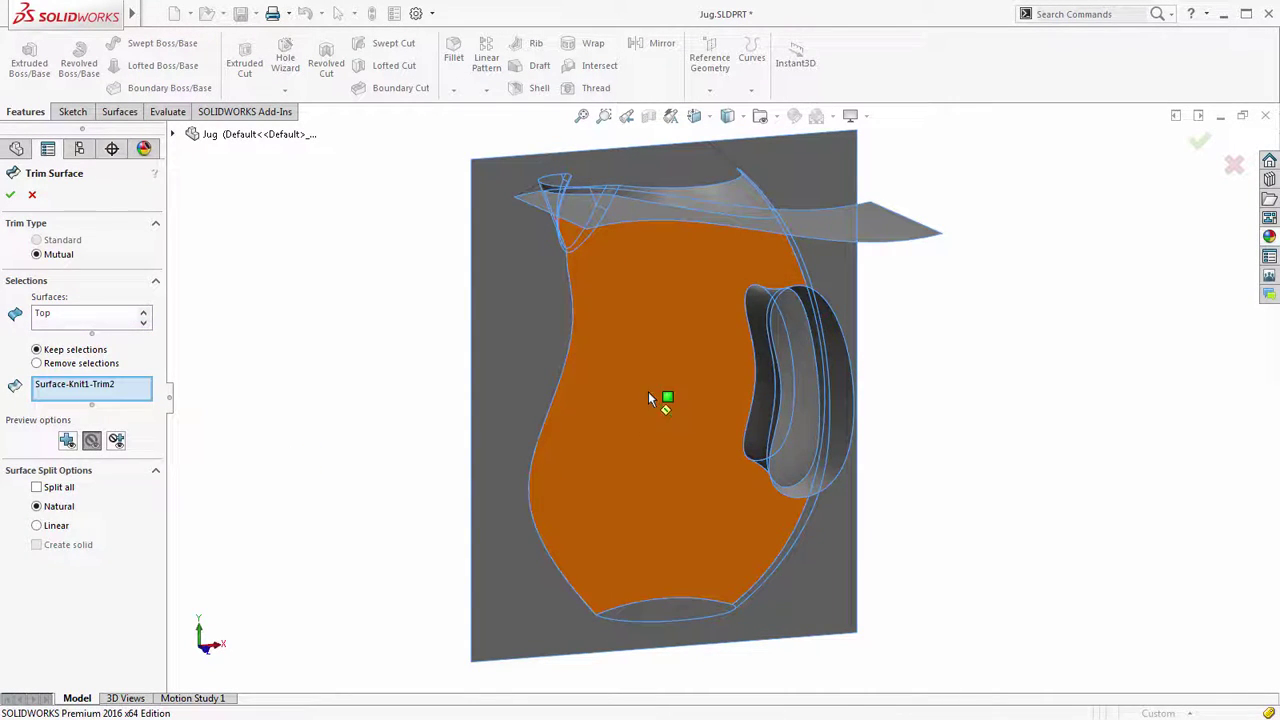
click(638, 362)
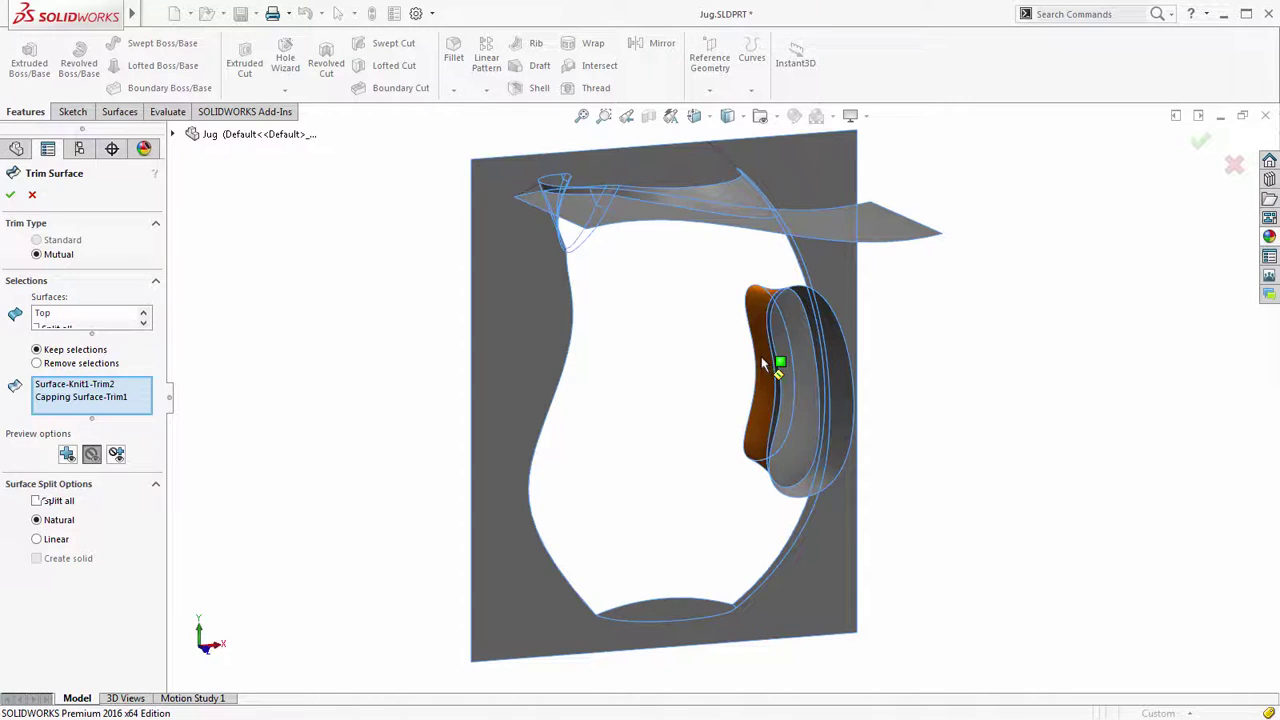
click(761, 356)
middle_drag(700, 286, 686, 394)
click(650, 243)
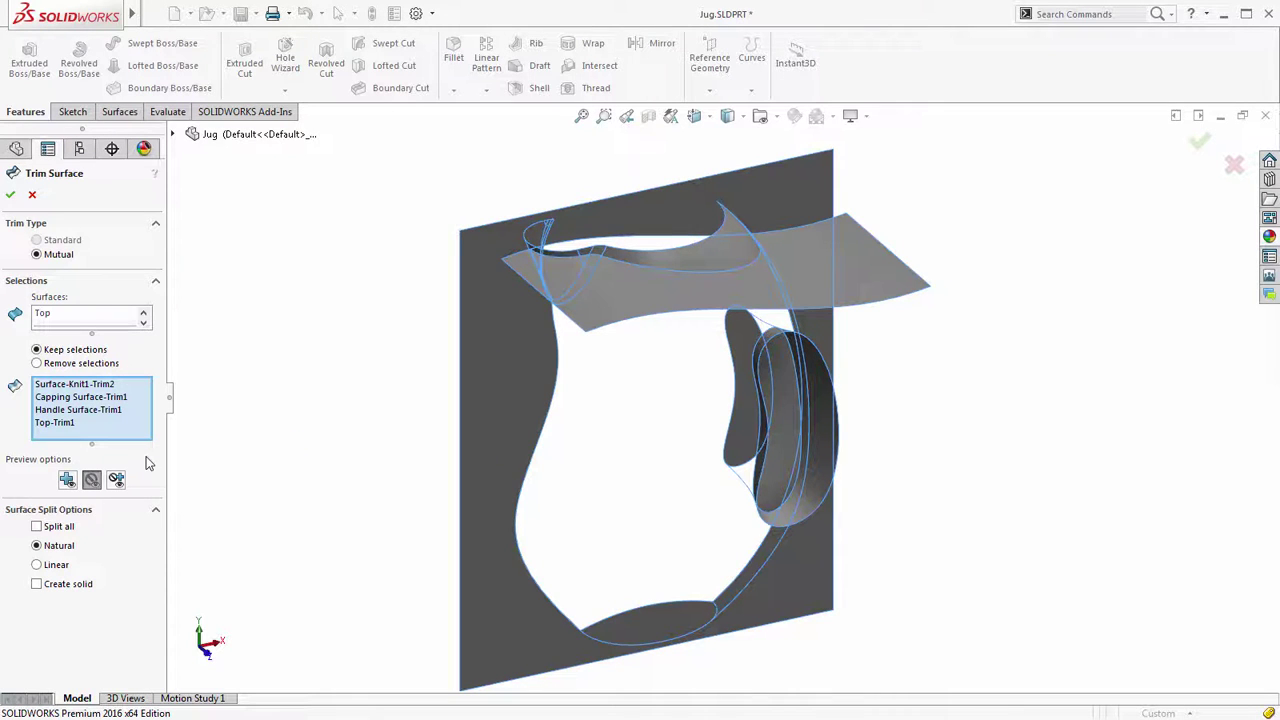
click(116, 480)
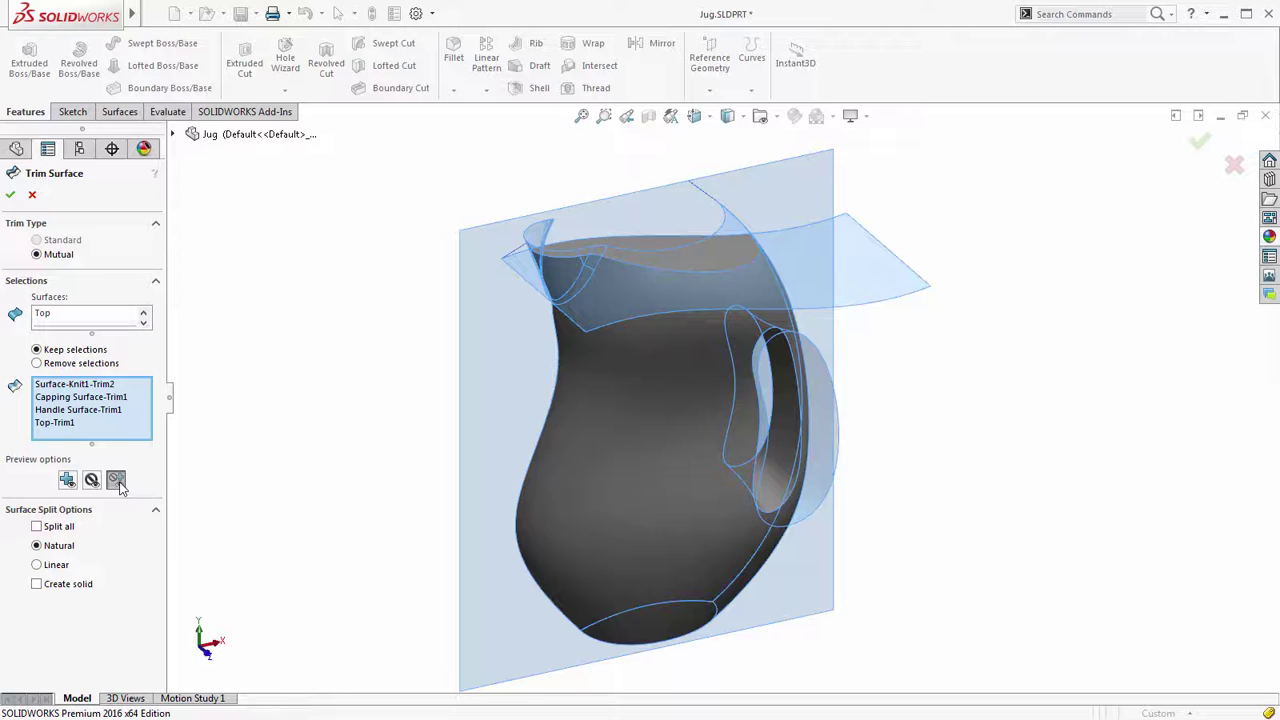
Show discarded trim surfaces as outlines and orbit to inspect the kept jug pieces
click(67, 480)
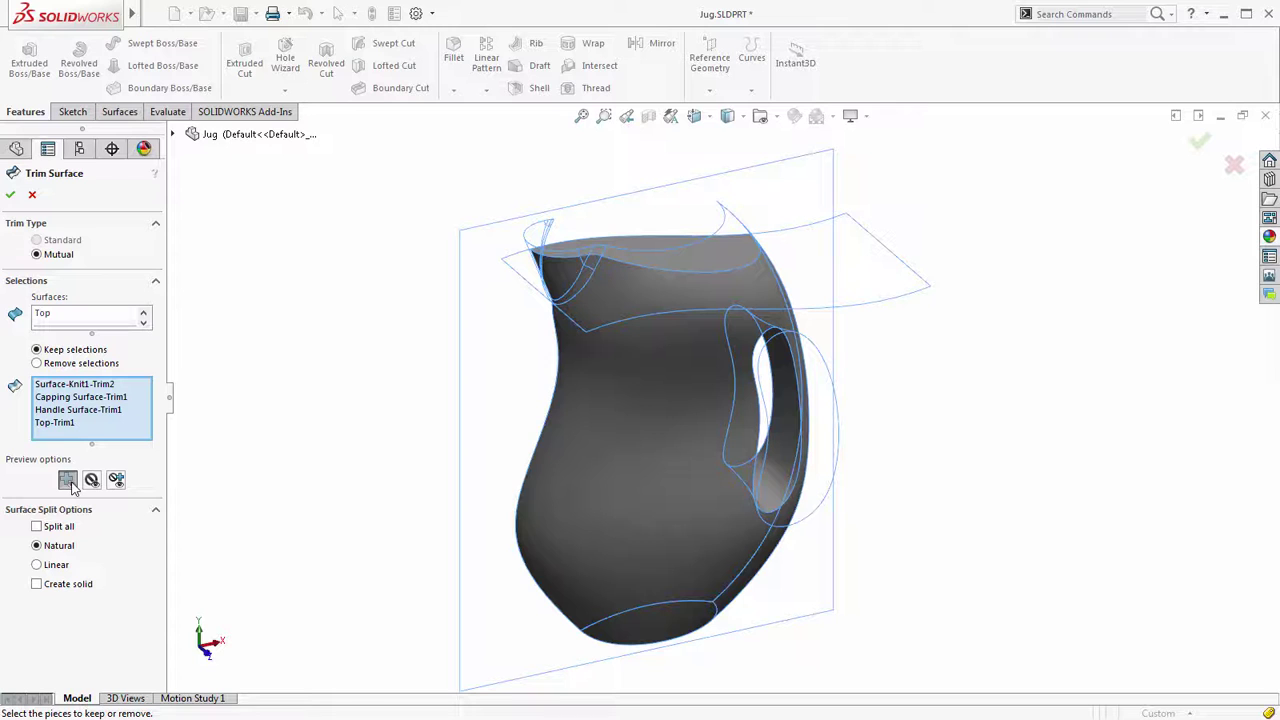
middle_drag(660, 551, 625, 508)
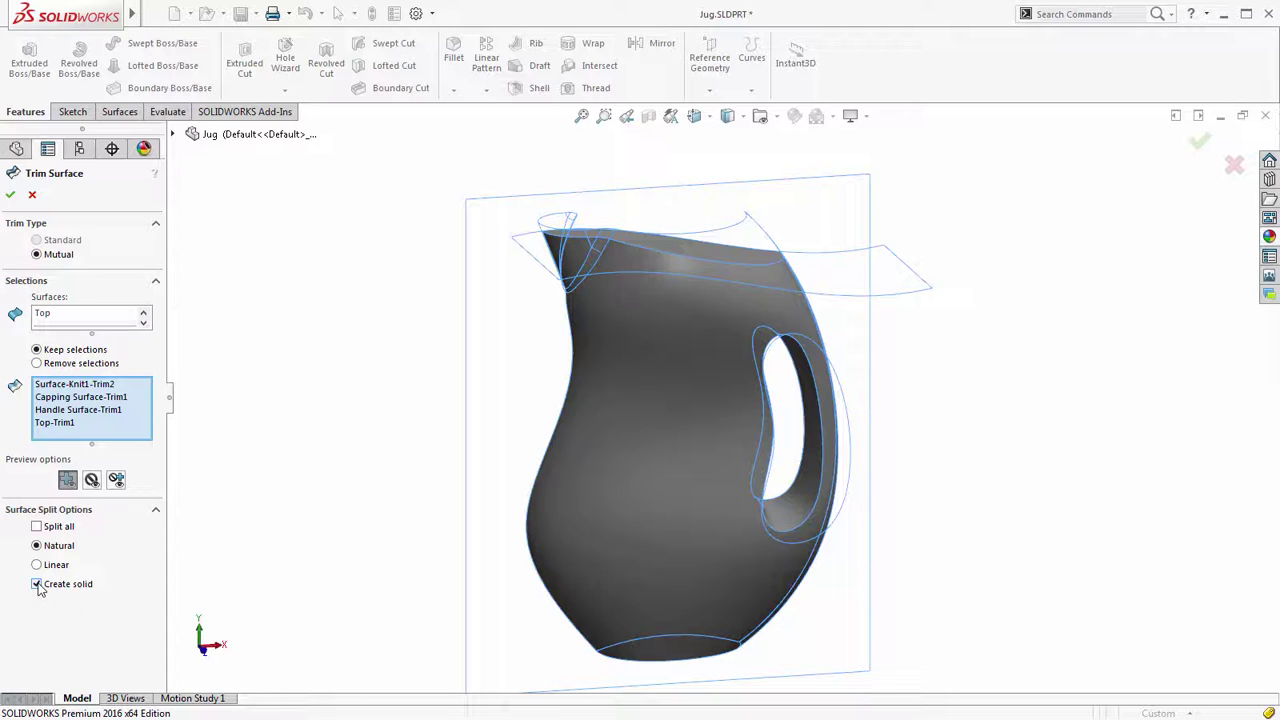
Complete the trim into a solid jug, view its underside, and start a Fillet
click(11, 196)
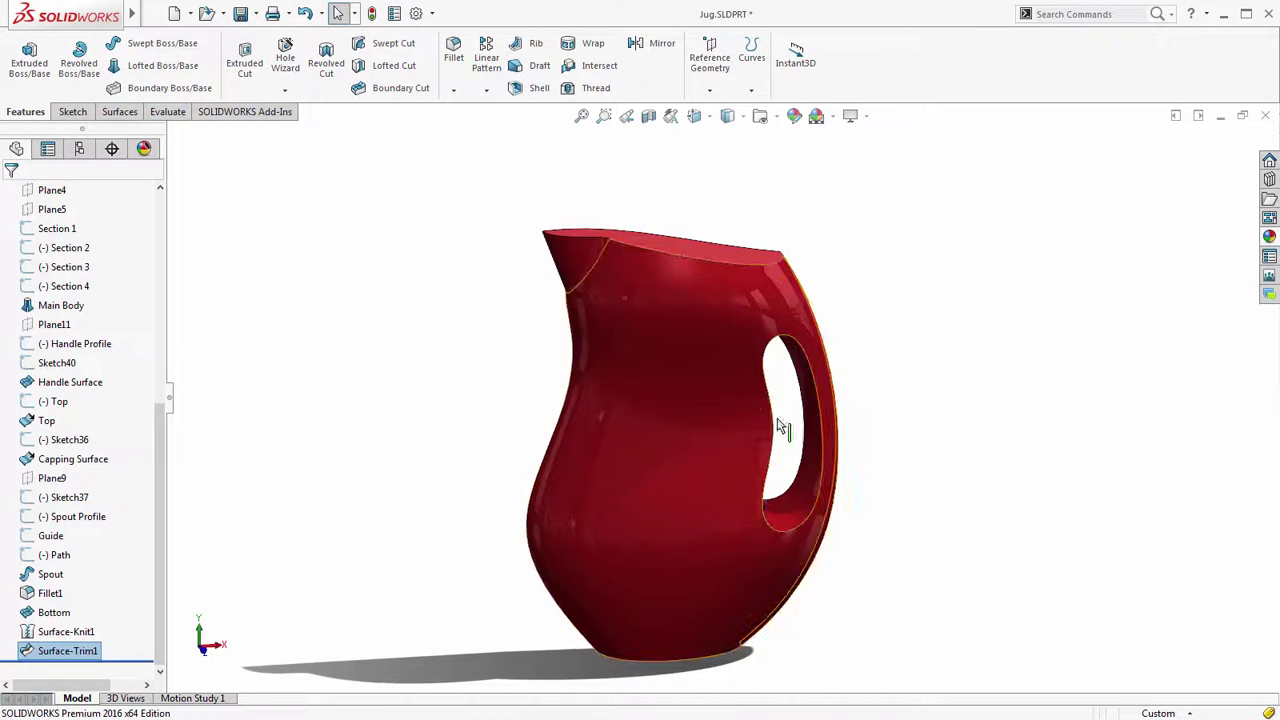
middle_drag(703, 518, 663, 451)
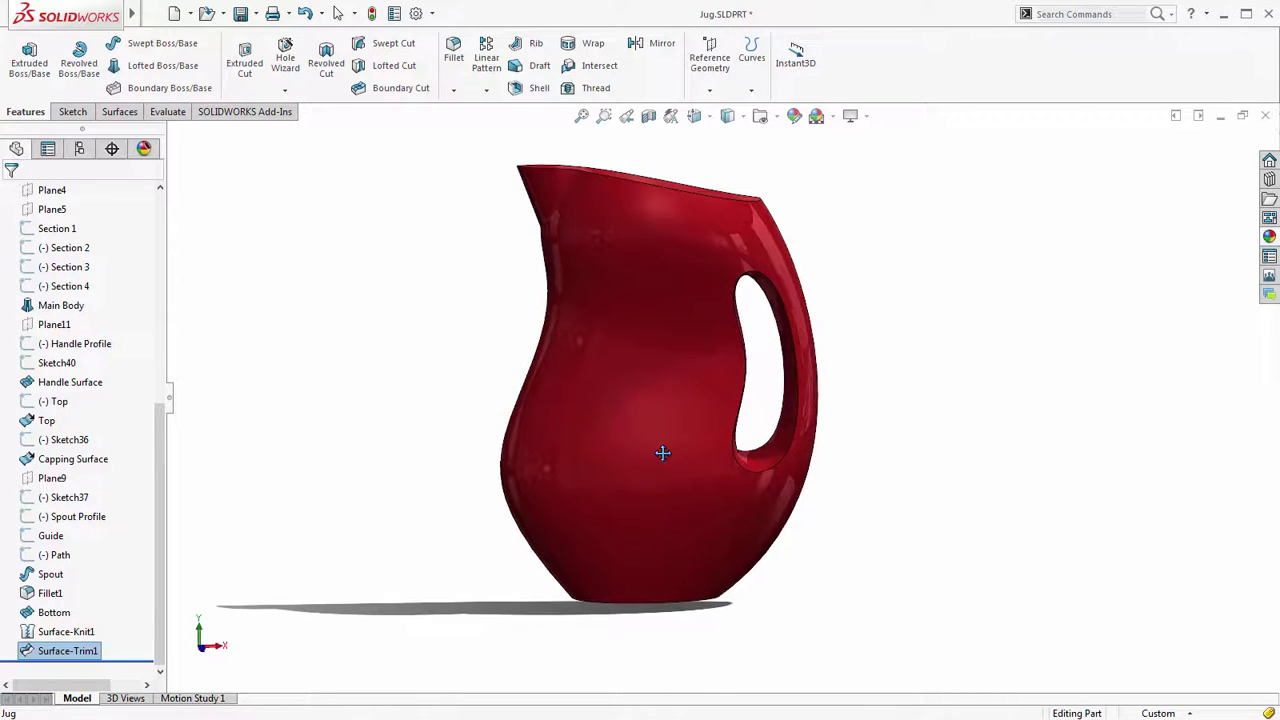
middle_drag(683, 603, 677, 651)
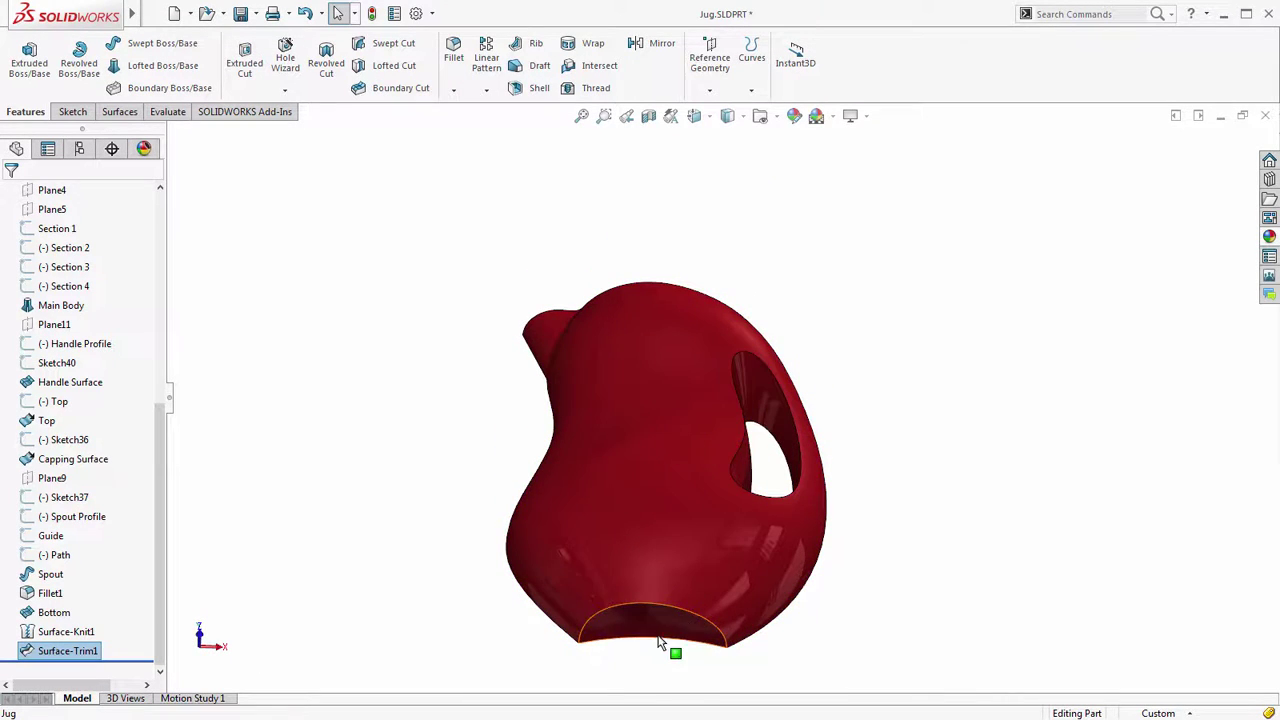
scroll(653, 641, down, 4)
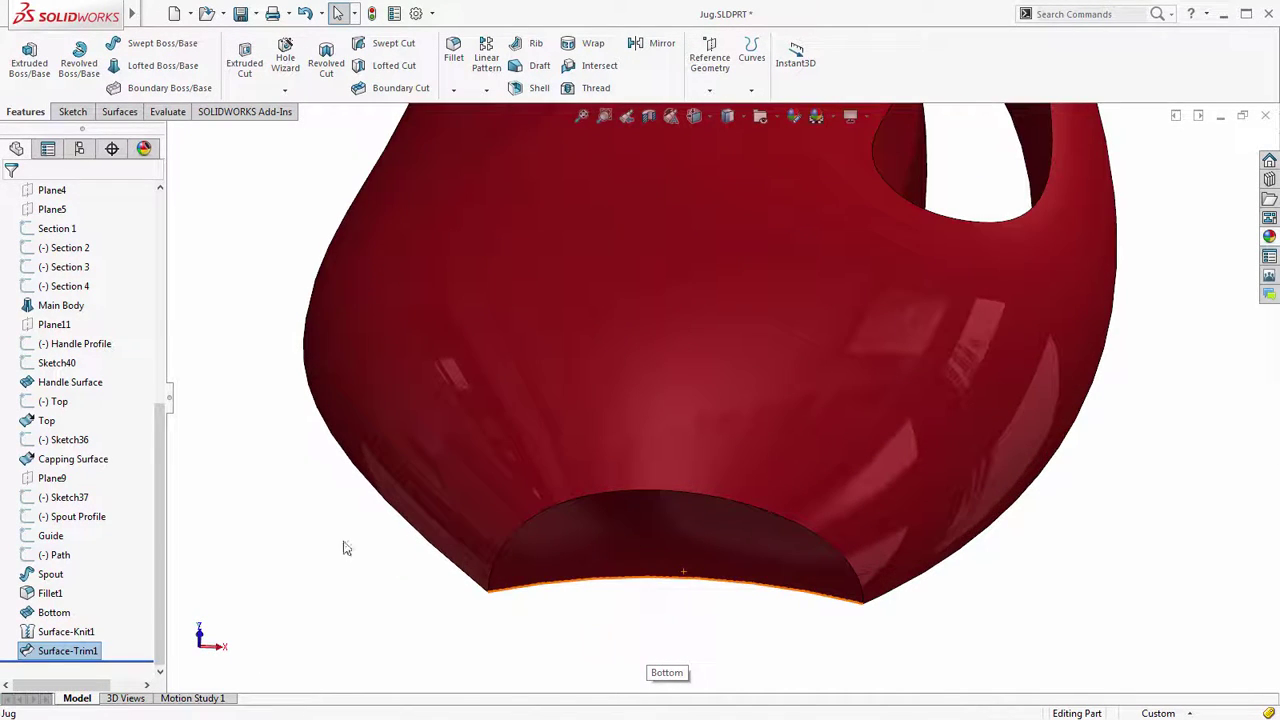
right_drag(288, 516, 296, 474)
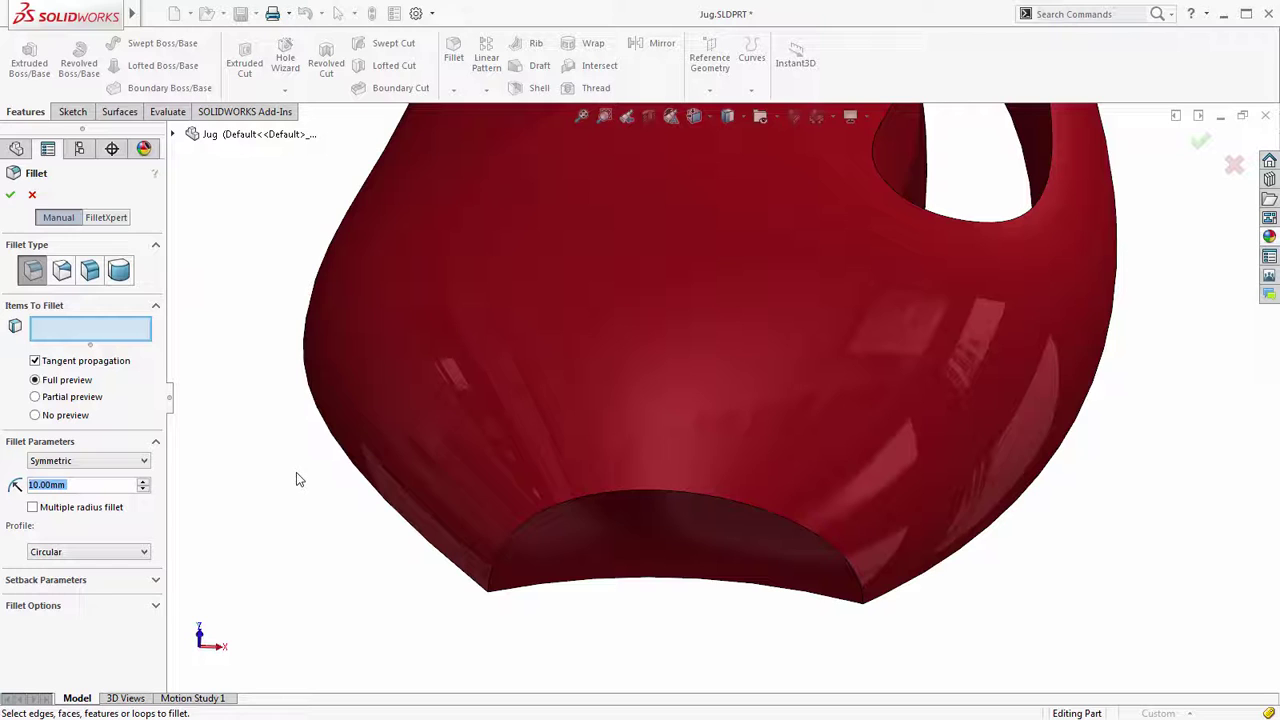
Fillet the bottom opening edge asymmetrically, 8 mm first distance, Curvature Continuous profile
click(543, 518)
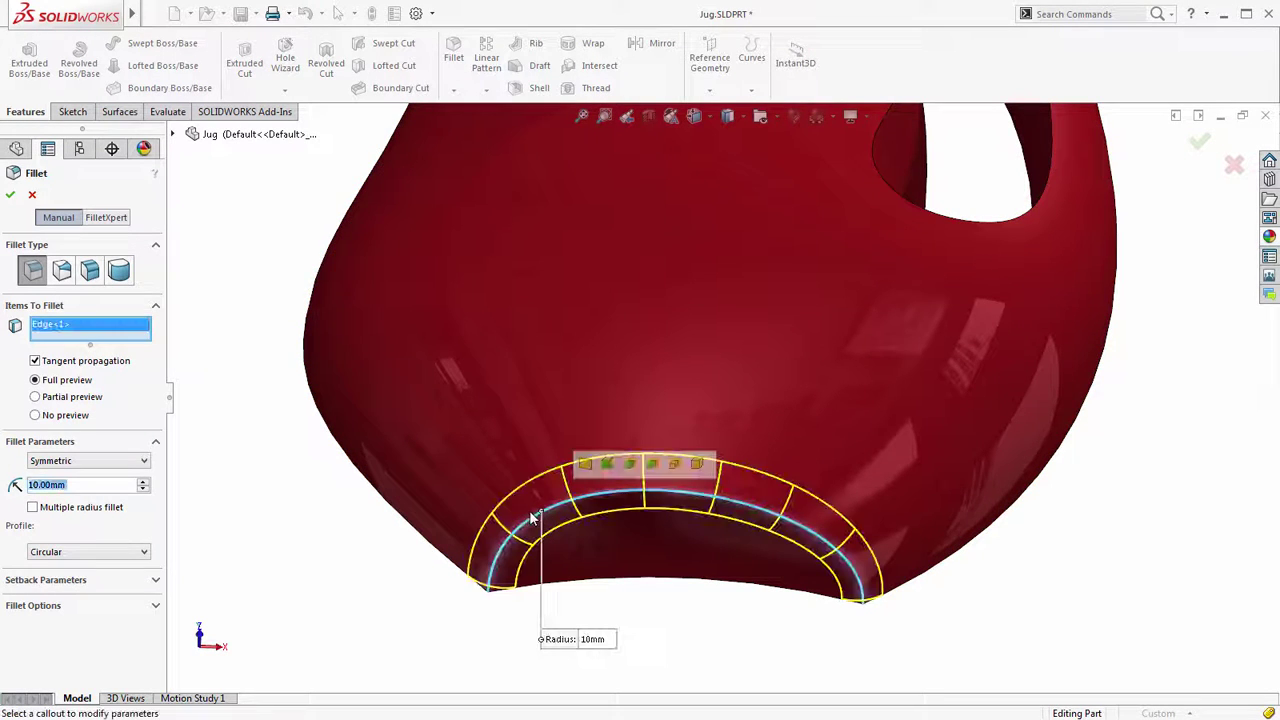
click(100, 461)
click(98, 486)
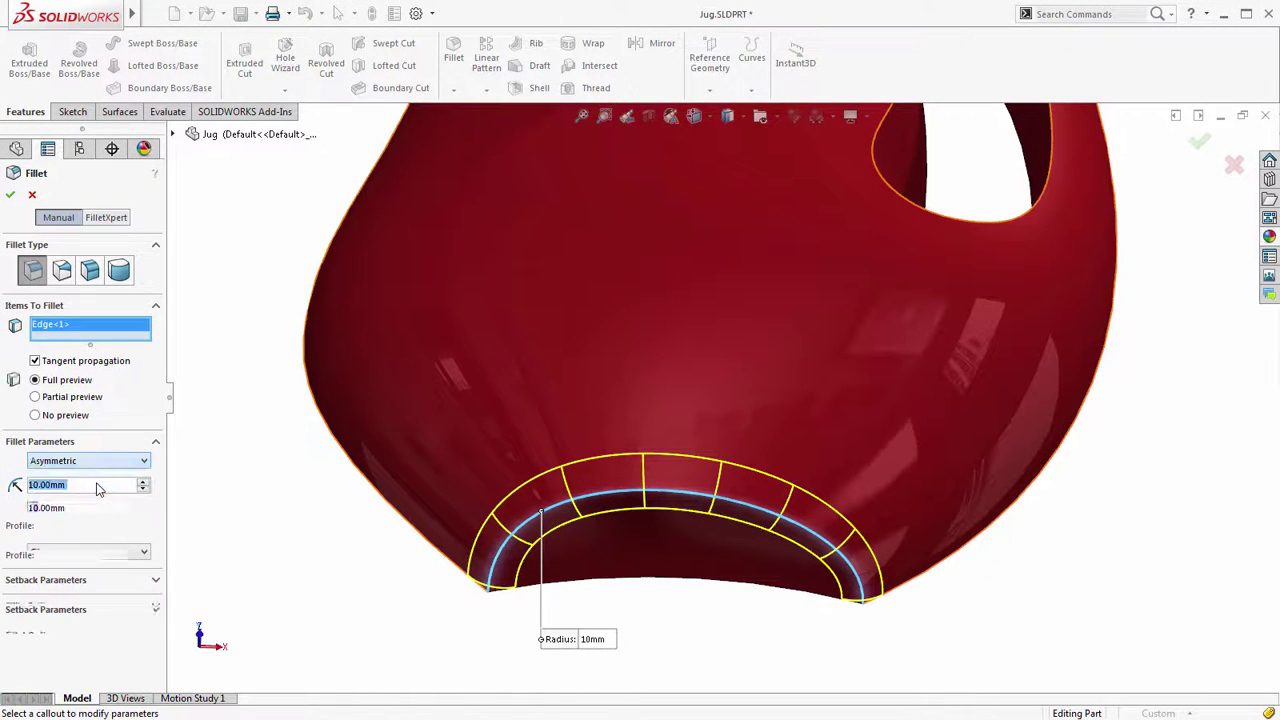
text(8)
key(Return)
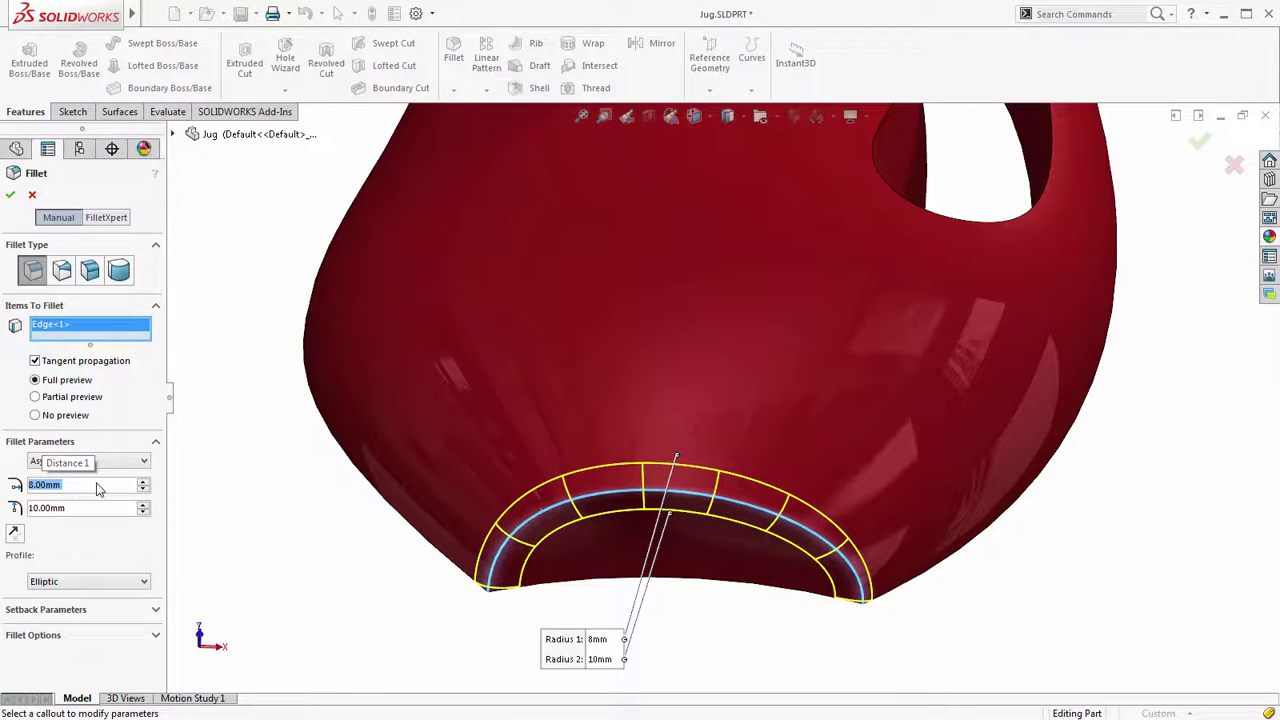
click(128, 583)
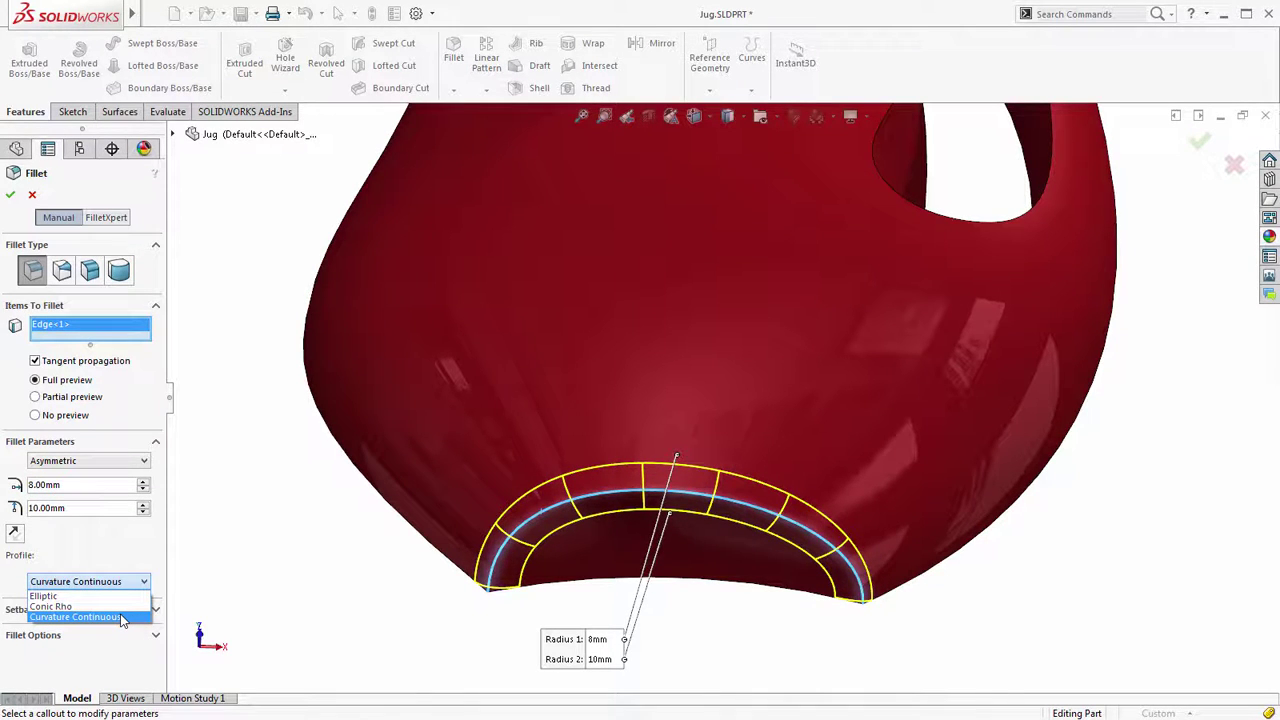
click(121, 617)
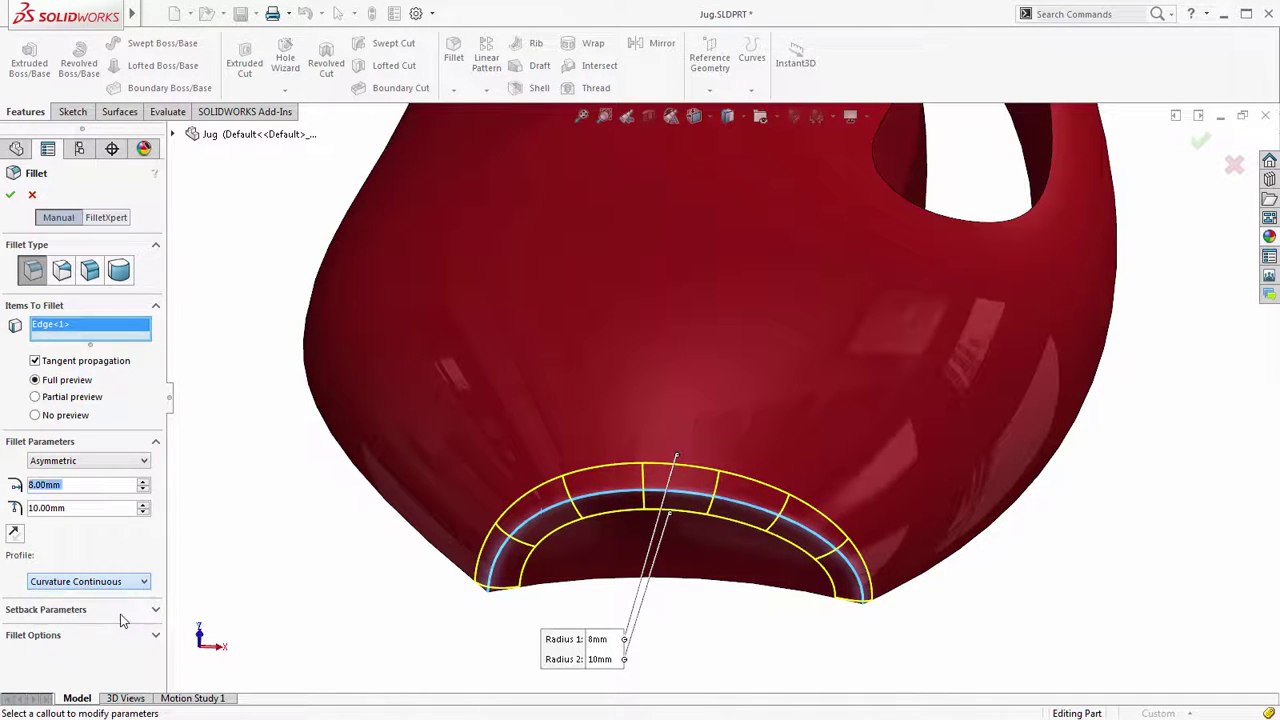
click(11, 196)
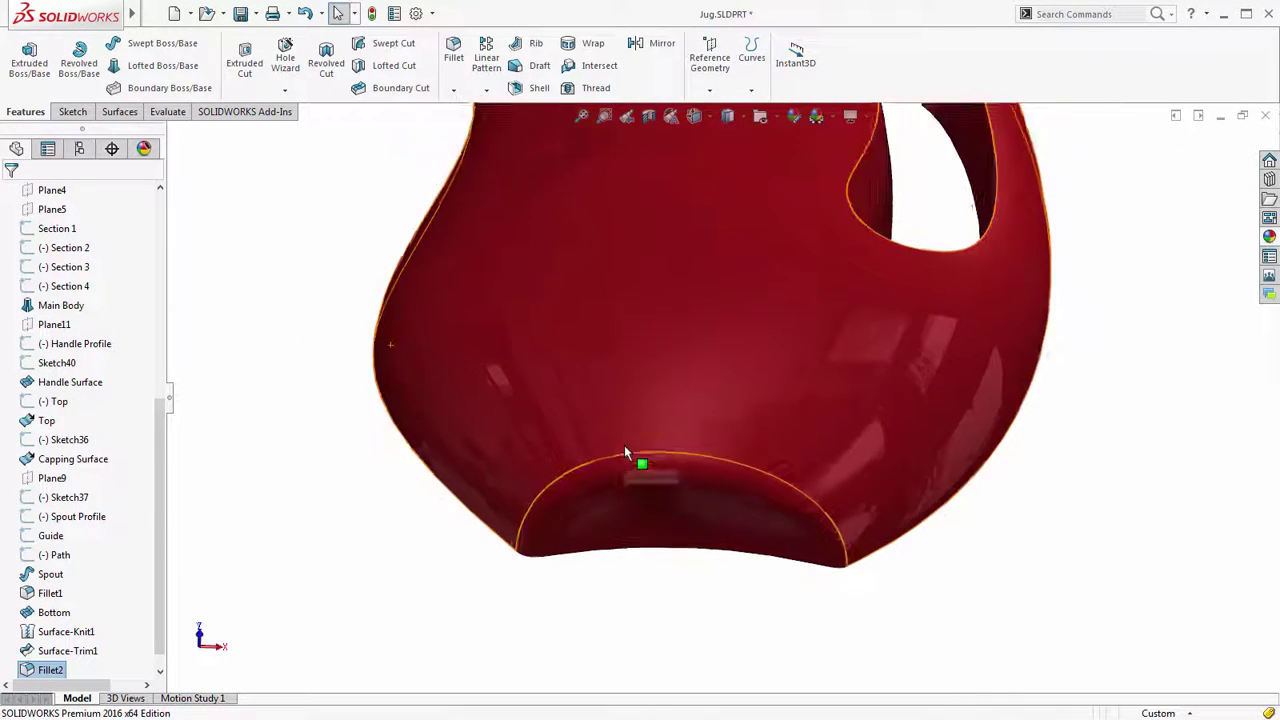
Start a symmetric variable size fillet on the handle opening's inner edge
middle_drag(668, 325, 500, 437)
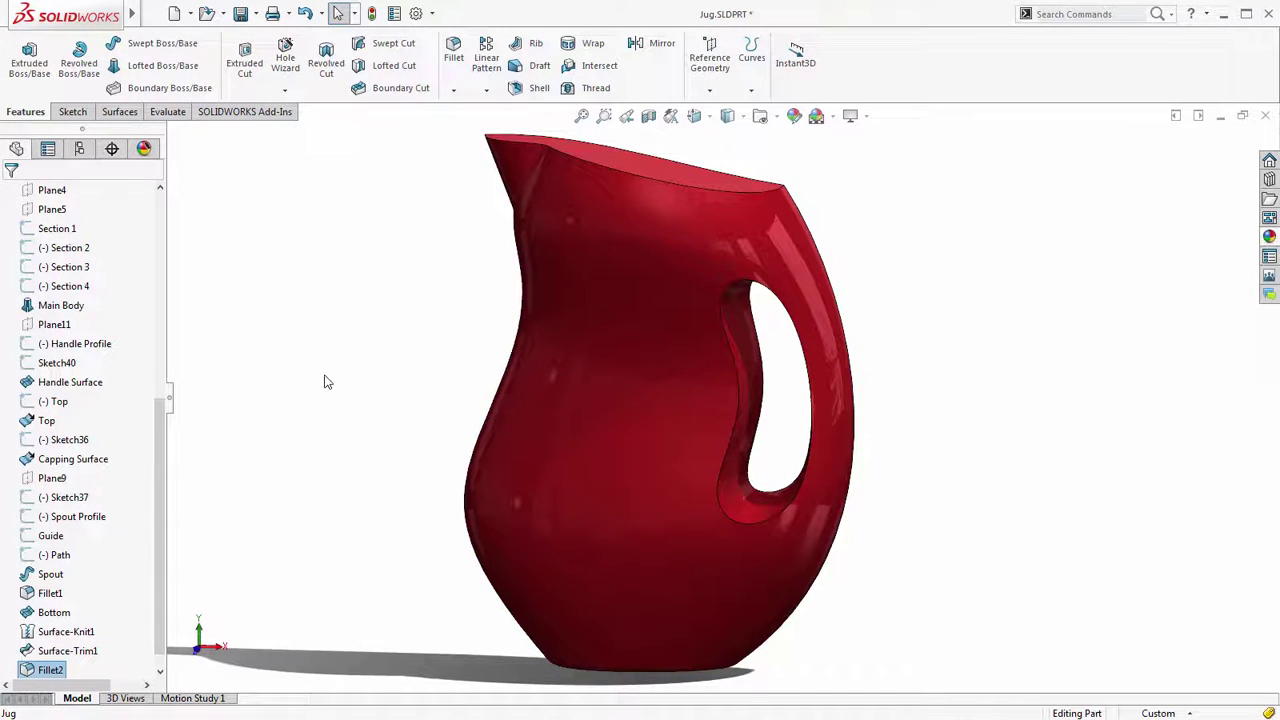
right_drag(324, 382, 330, 325)
click(62, 270)
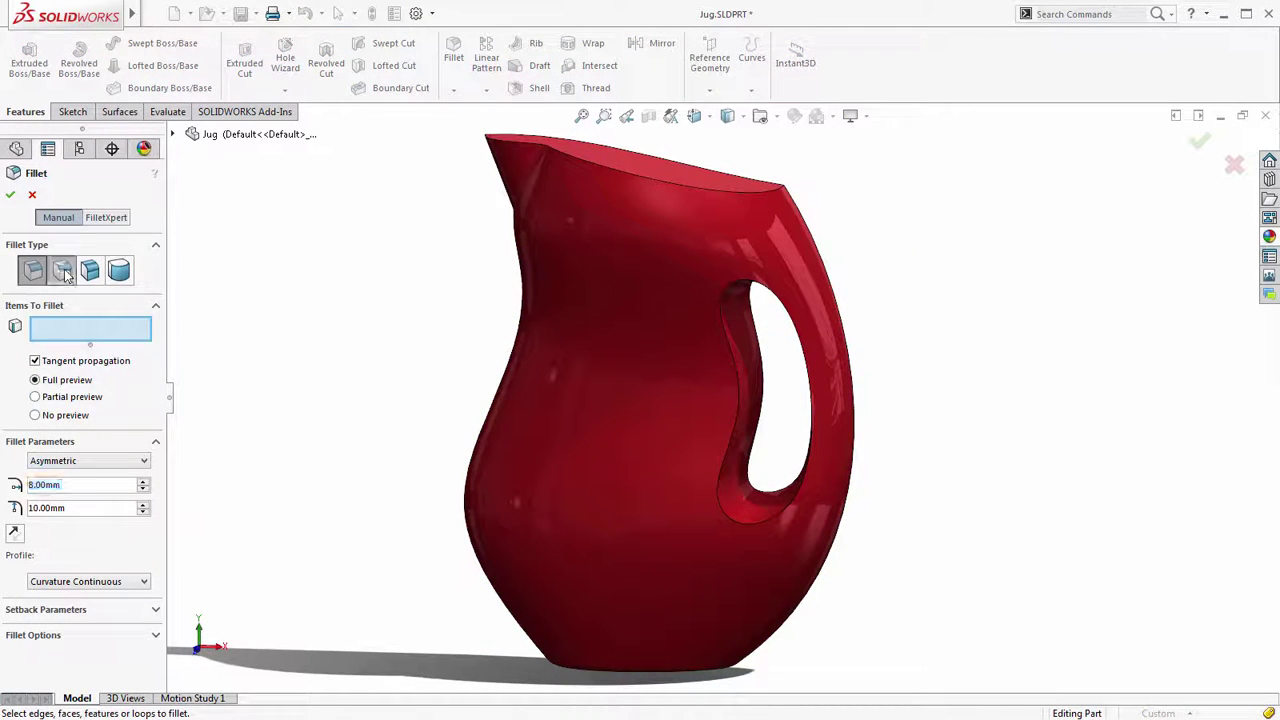
click(96, 465)
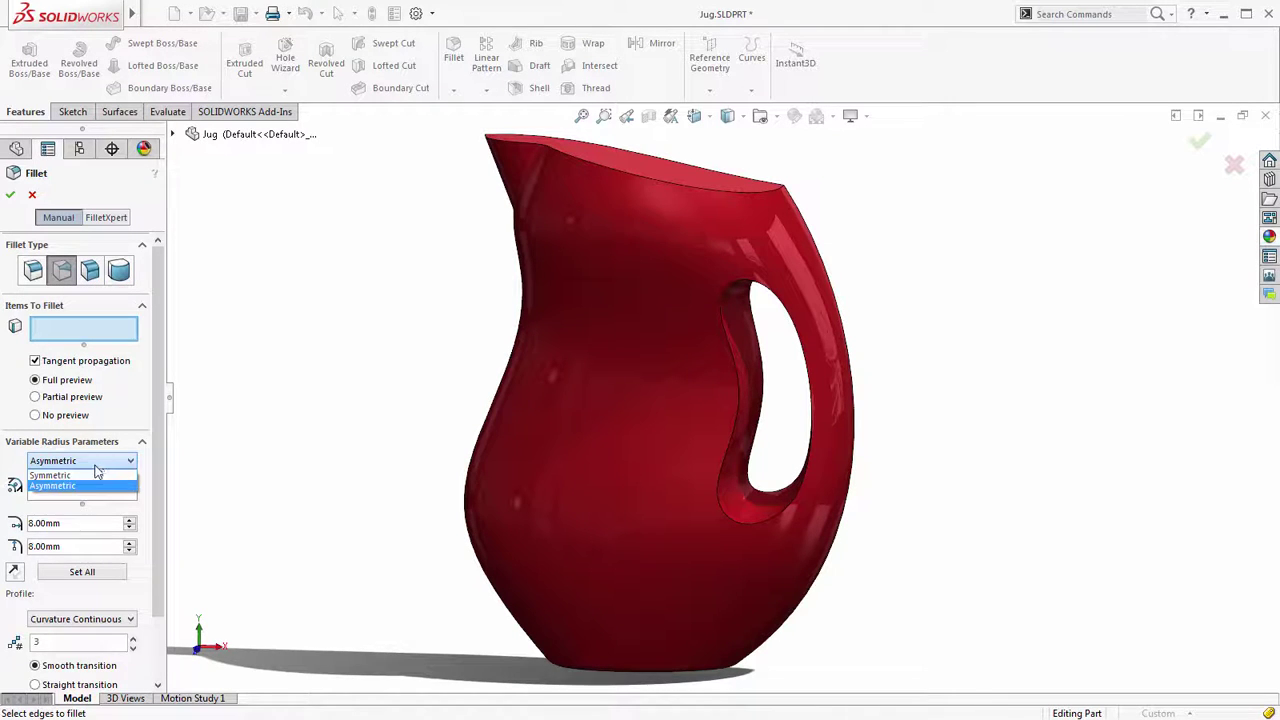
click(93, 479)
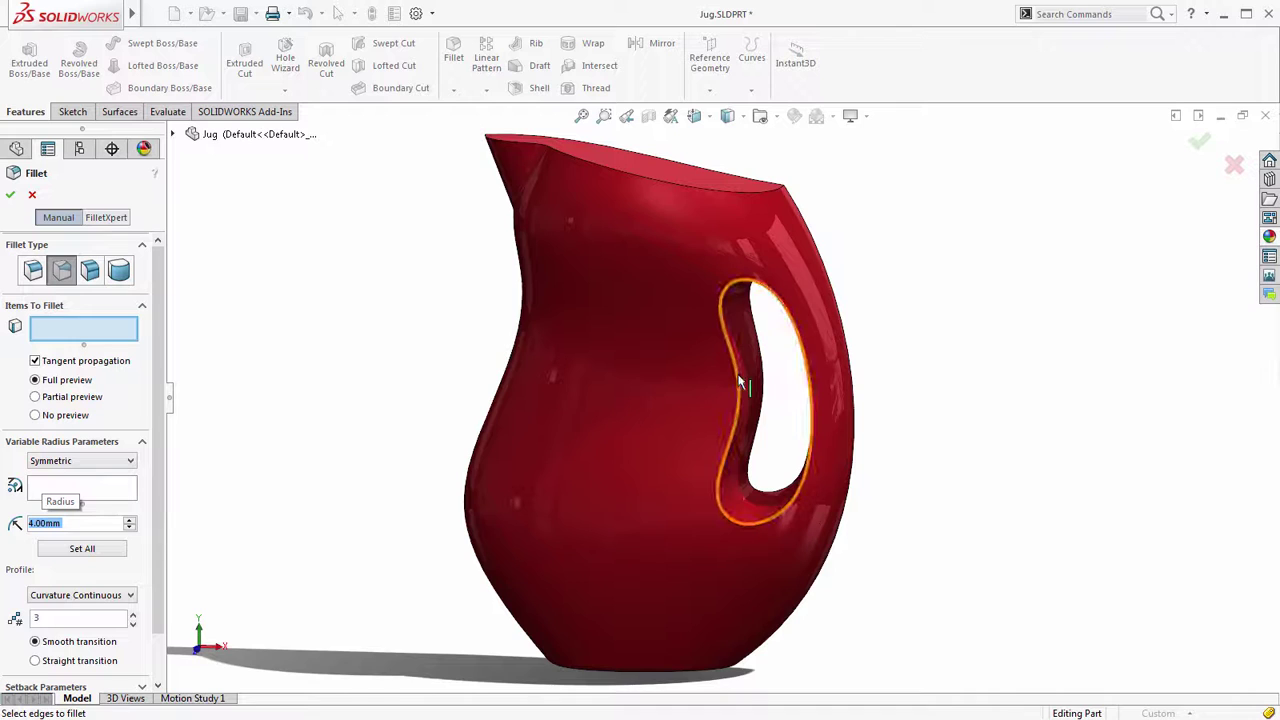
click(739, 412)
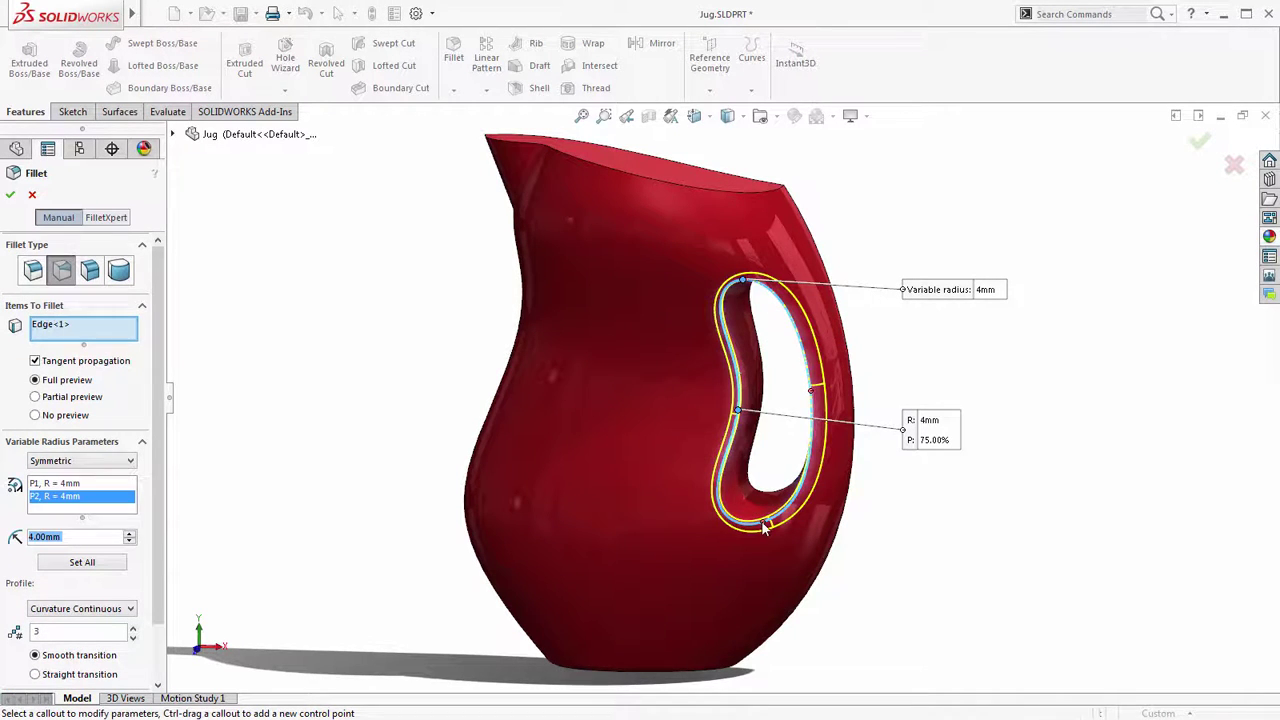
Set the variable fillet control-point radii to 15 mm, 10 mm and 7 mm
click(812, 393)
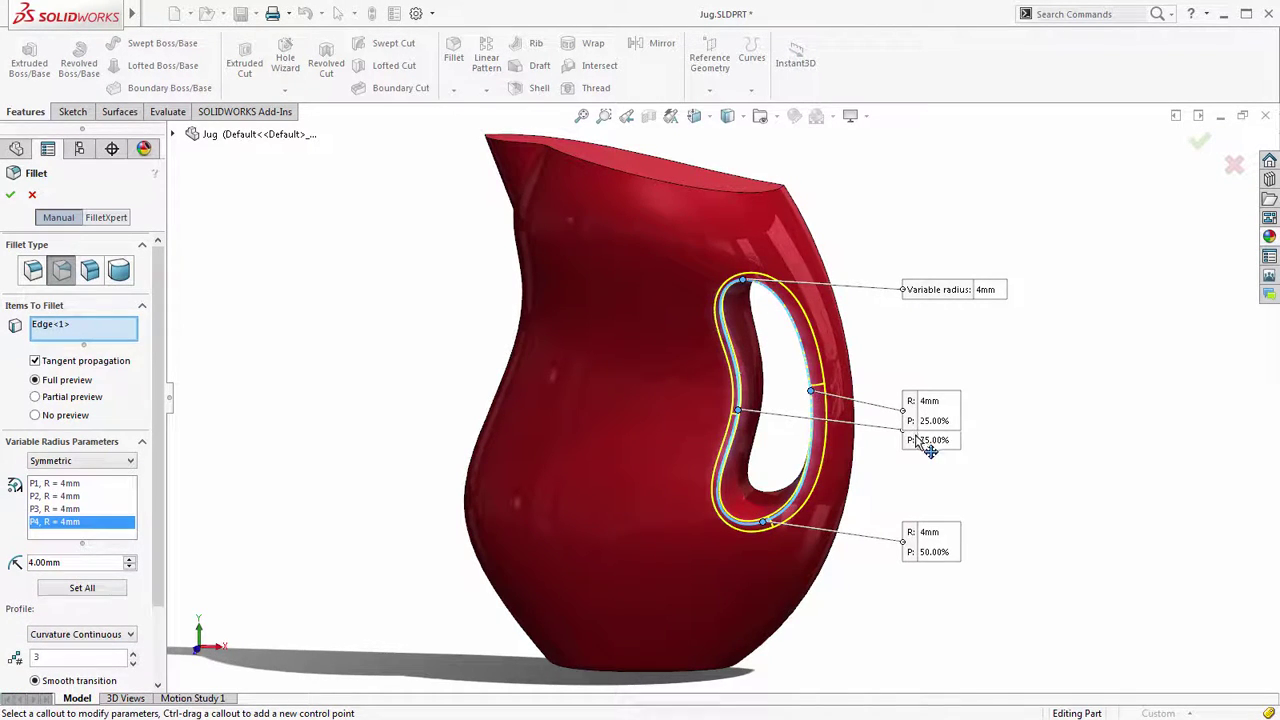
drag(920, 442, 604, 388)
click(602, 365)
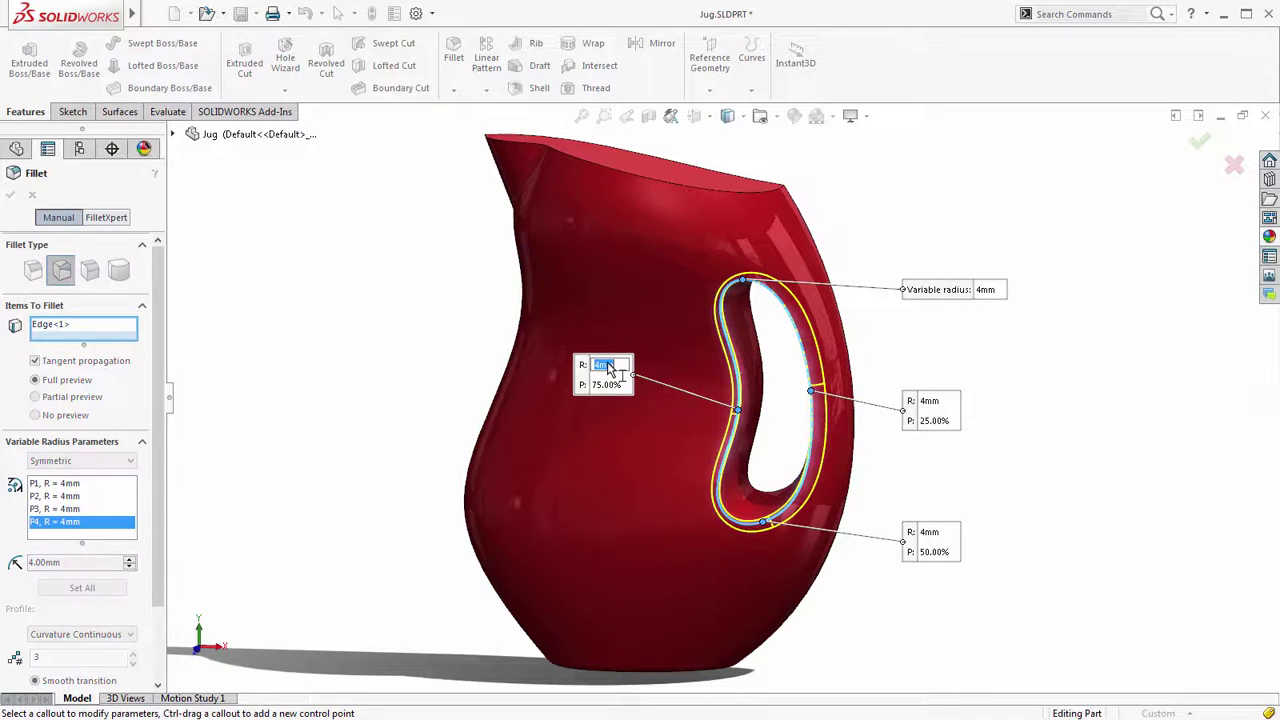
text(15)
key(Return)
click(930, 532)
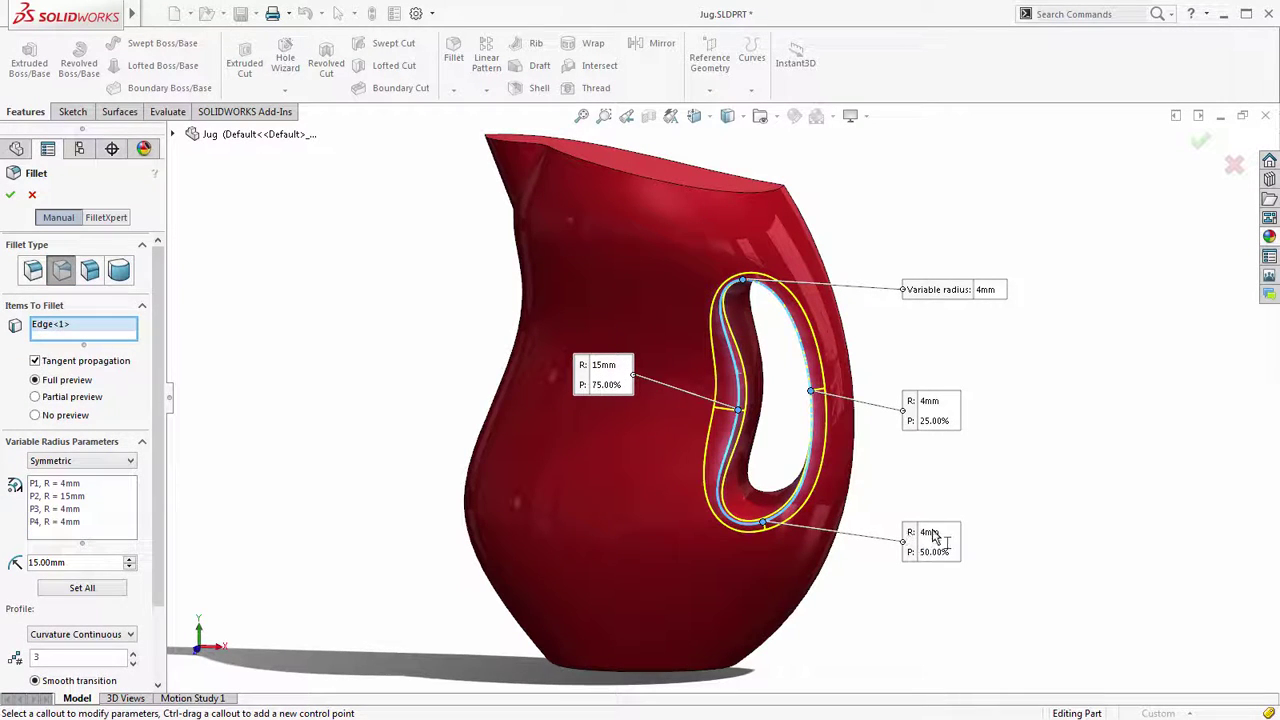
key(Return)
click(929, 402)
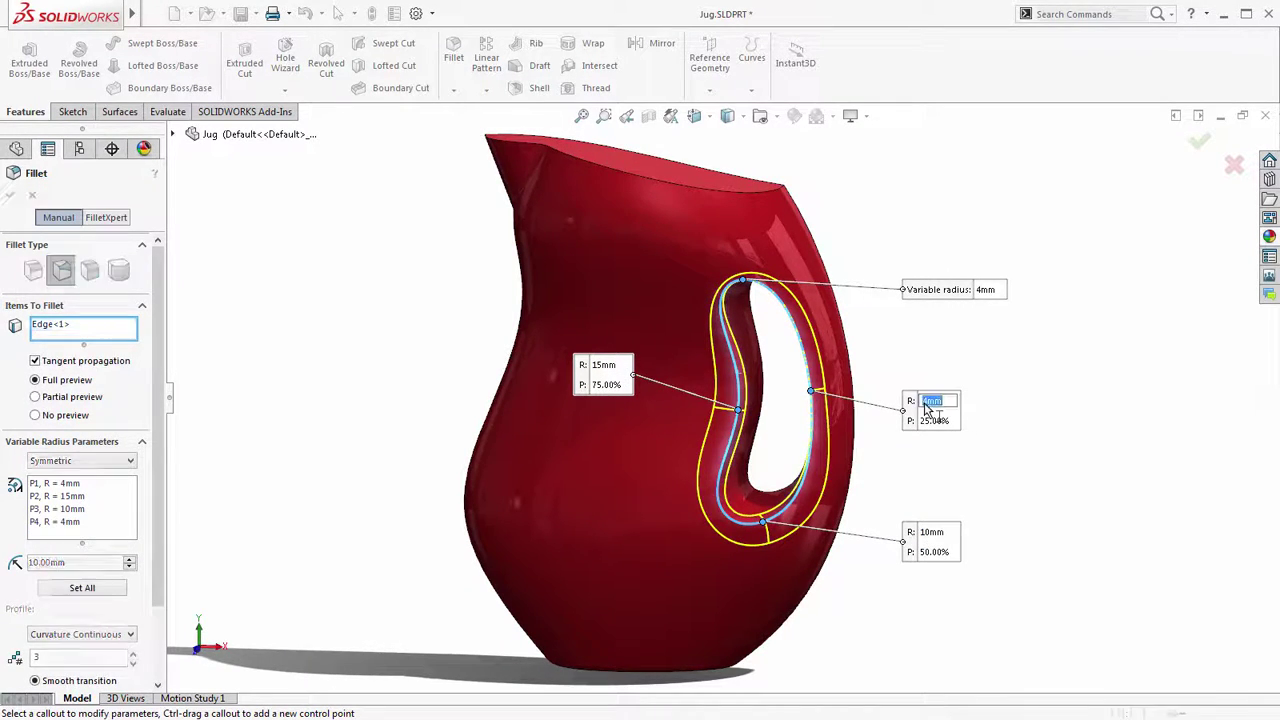
text(7)
key(Return)
key(Return)
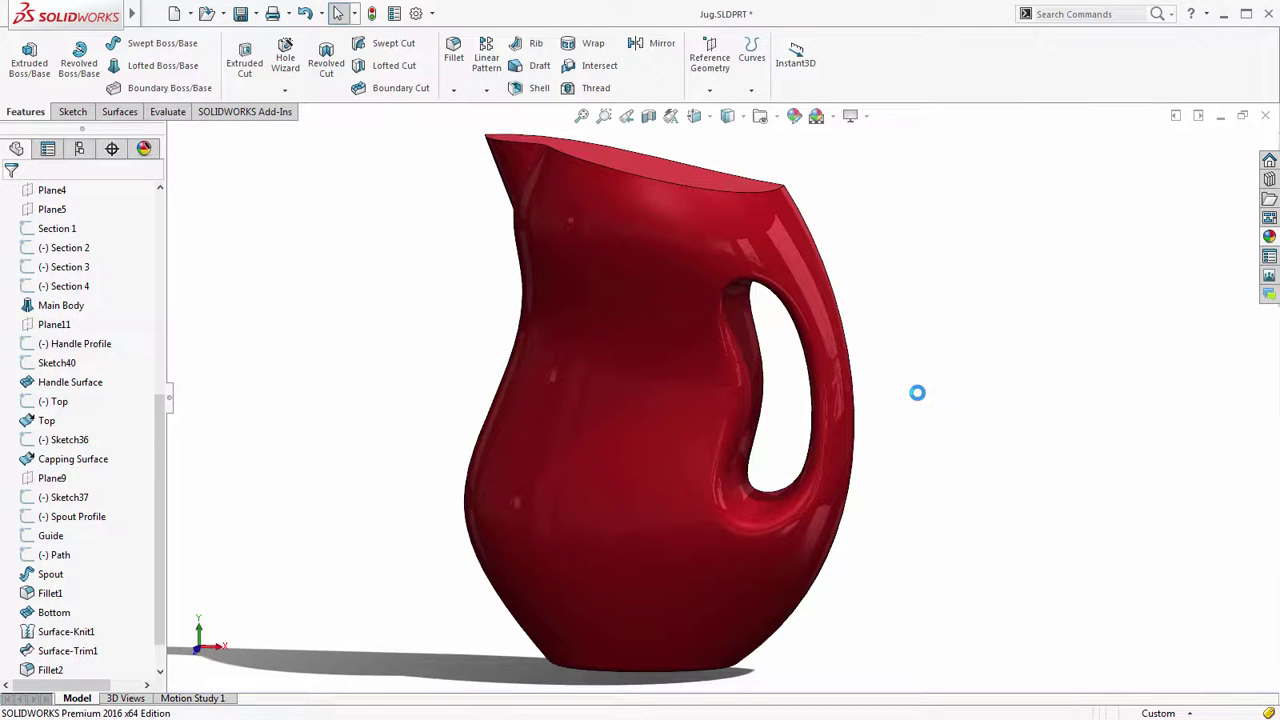
right_drag(925, 393, 932, 442)
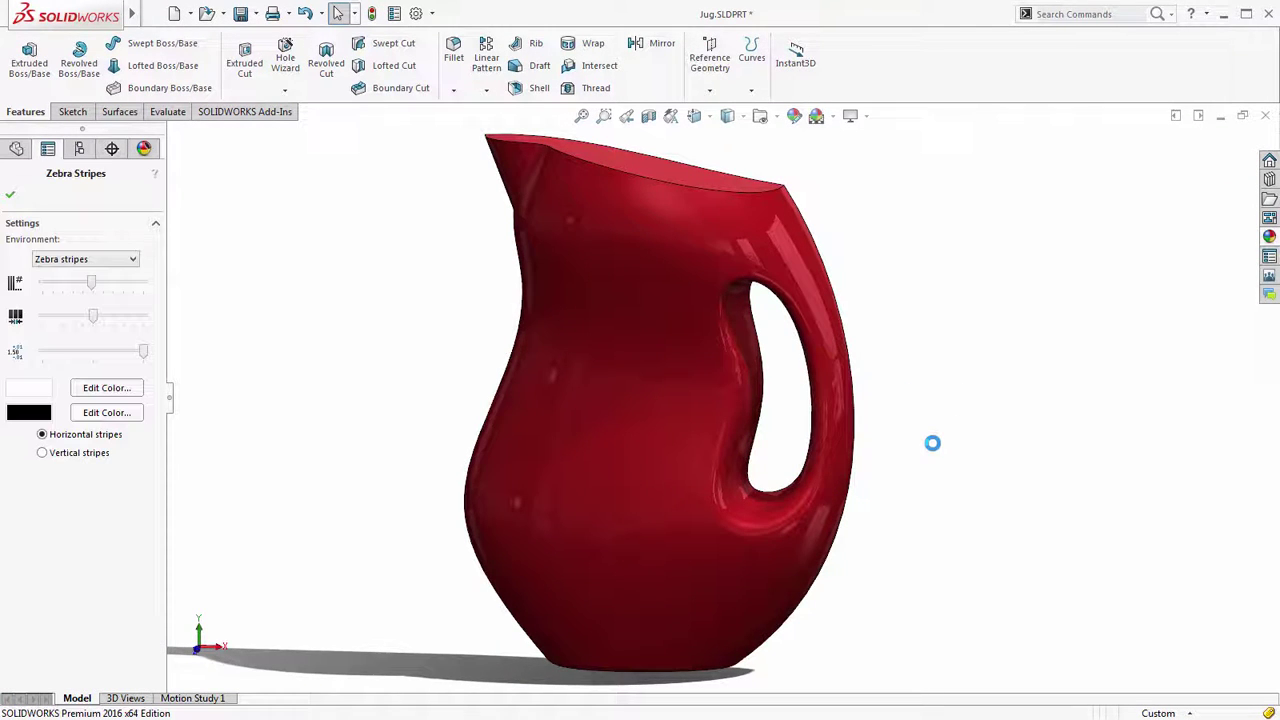
key(Return)
middle_drag(750, 456, 691, 451)
mouse_move(284, 398)
right_down()
mouse_move(280, 378)
mouse_move(315, 384)
right_up()
middle_drag(484, 323, 651, 357)
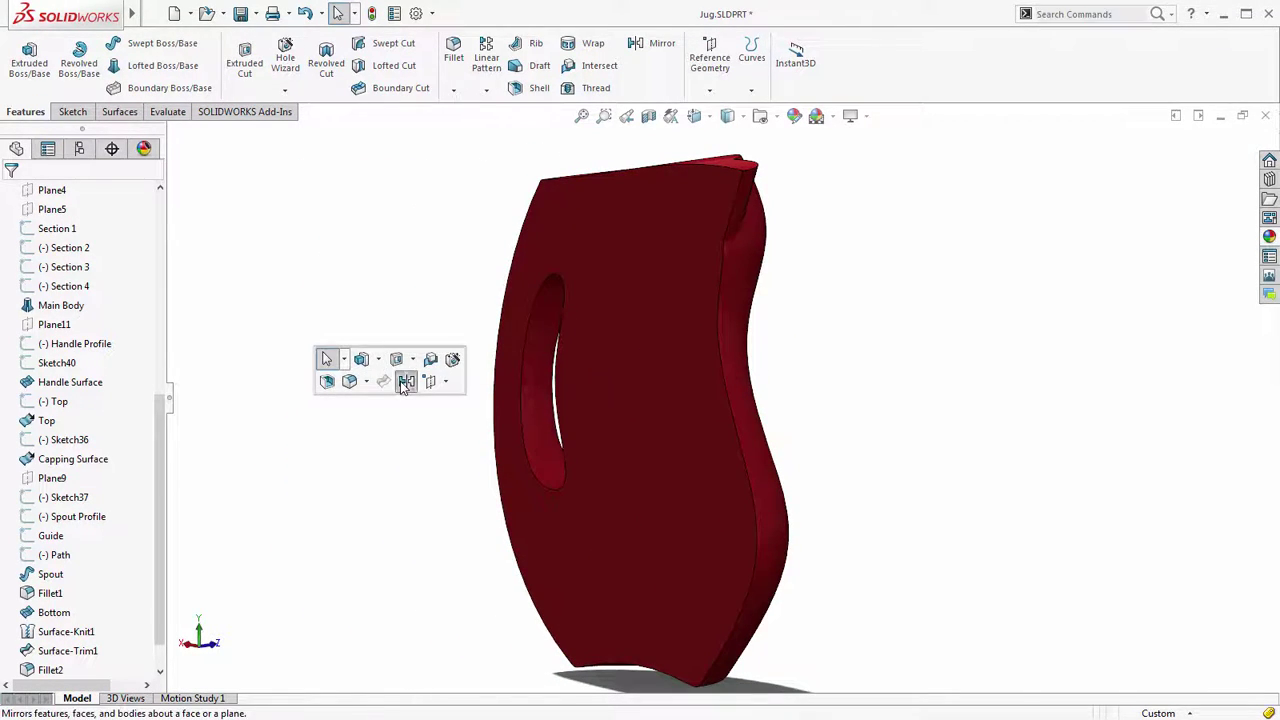
Mirror the jug body across its flat cut face to form the complete jug
click(407, 380)
click(562, 352)
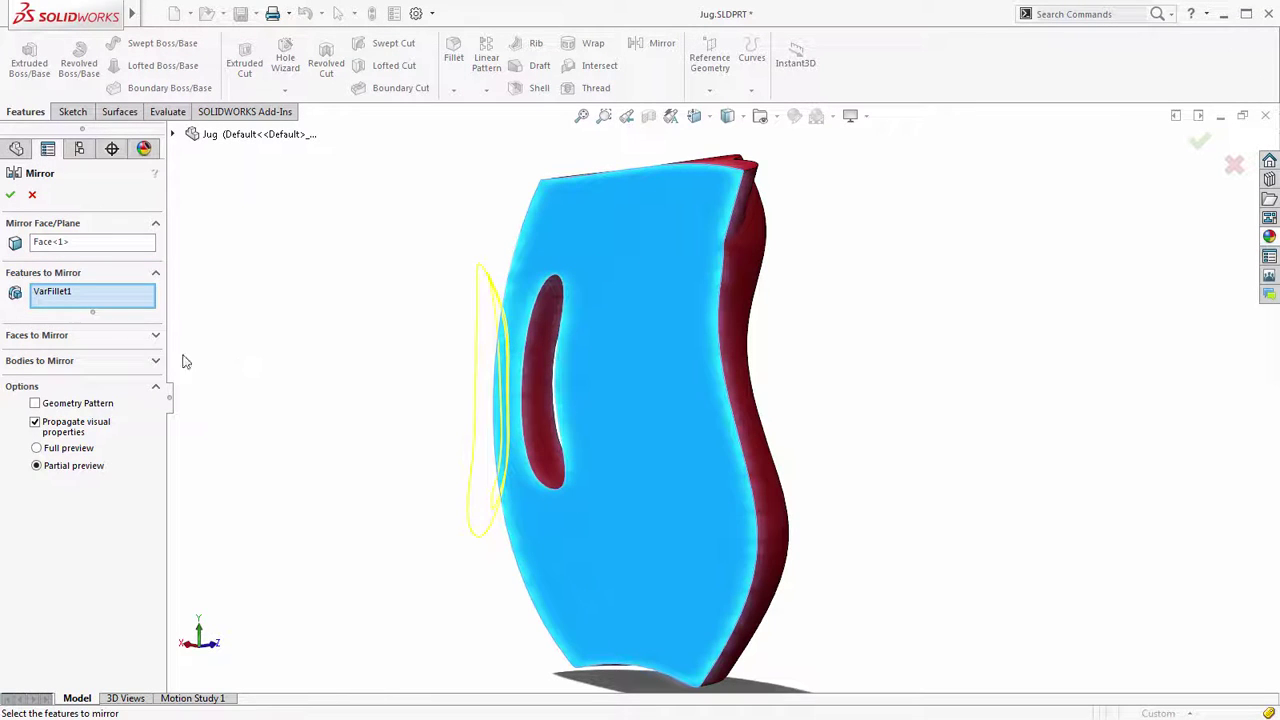
click(128, 362)
click(592, 377)
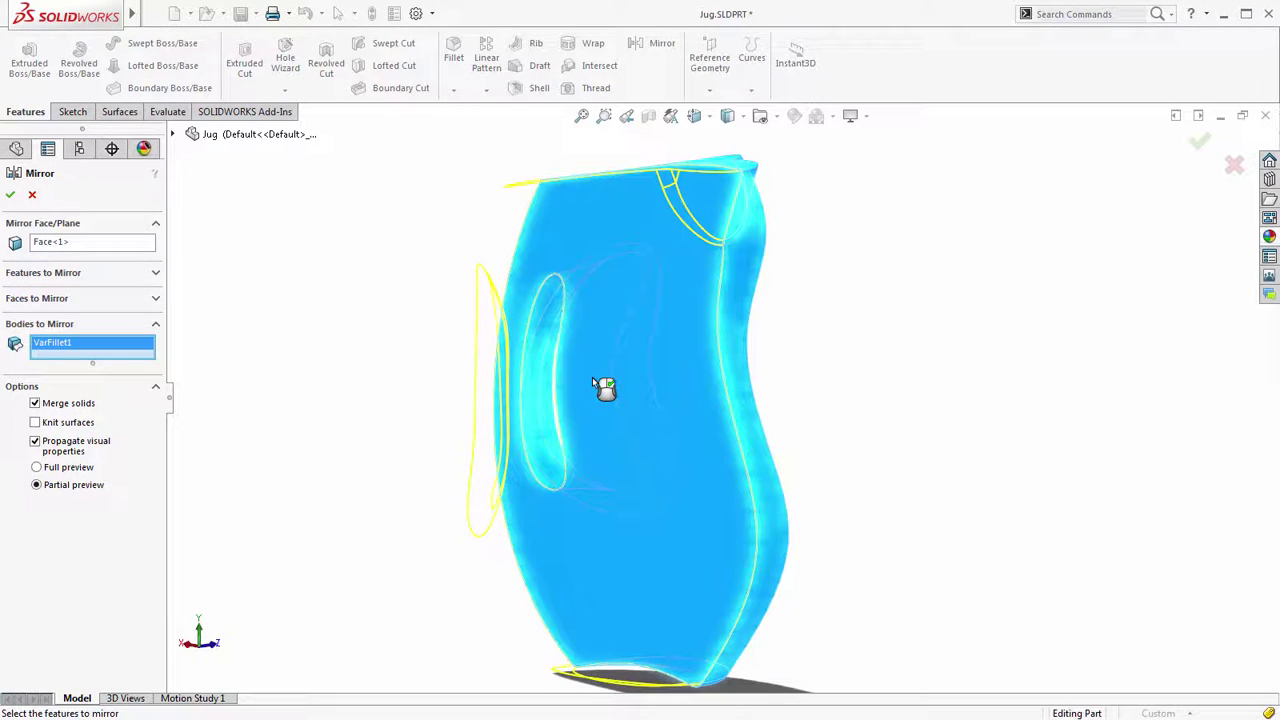
right_click(592, 377)
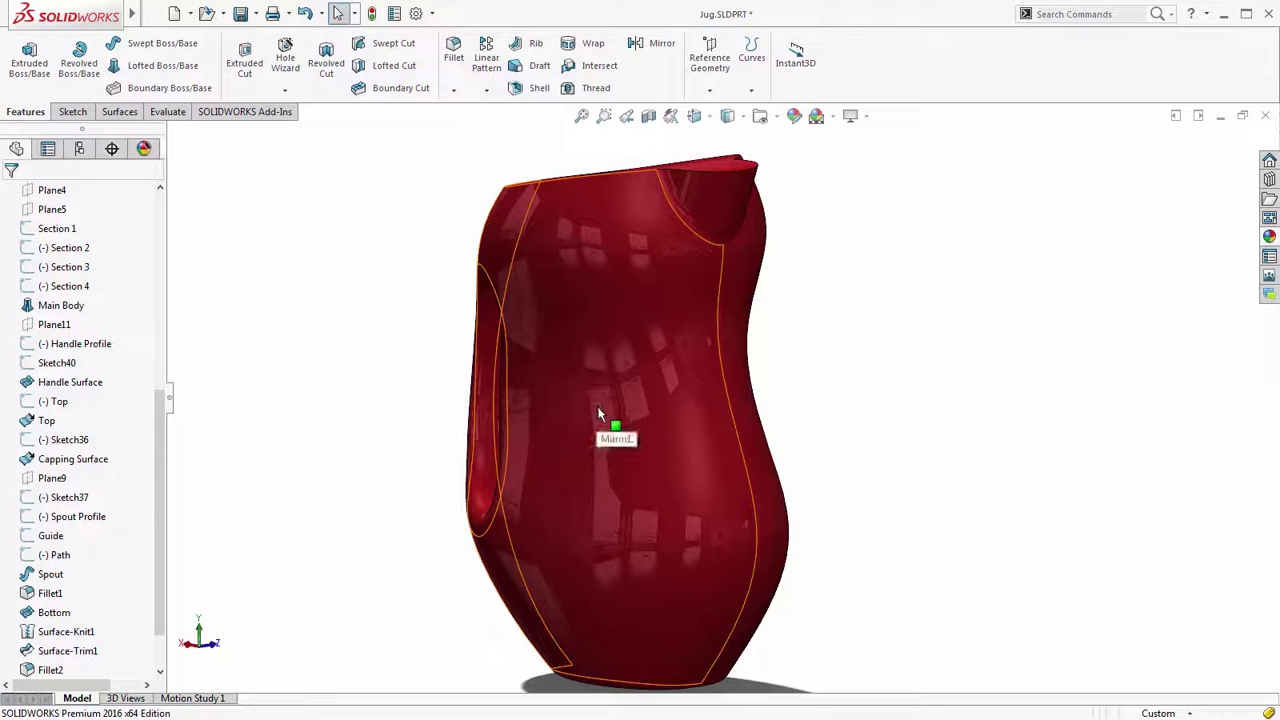
middle_drag(598, 412, 669, 423)
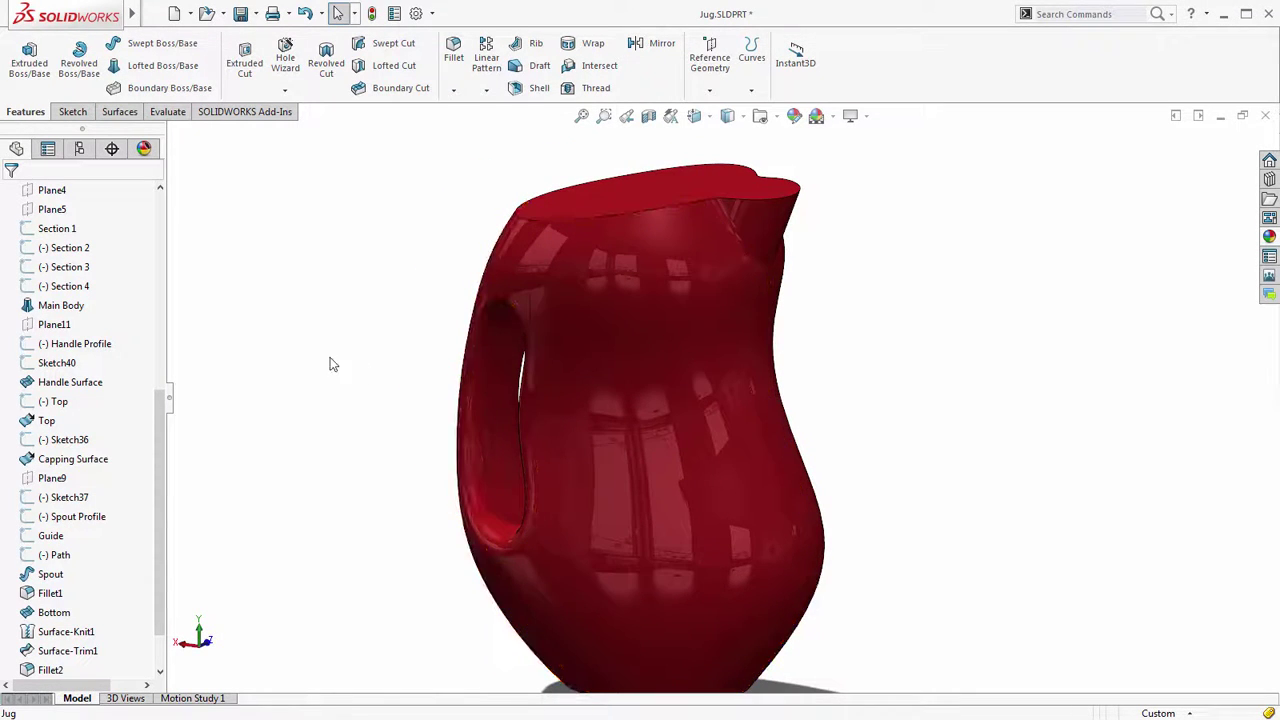
Shell the jug to a 1.5 mm wall with the top face removed, leaving it open
key(s)
click(338, 390)
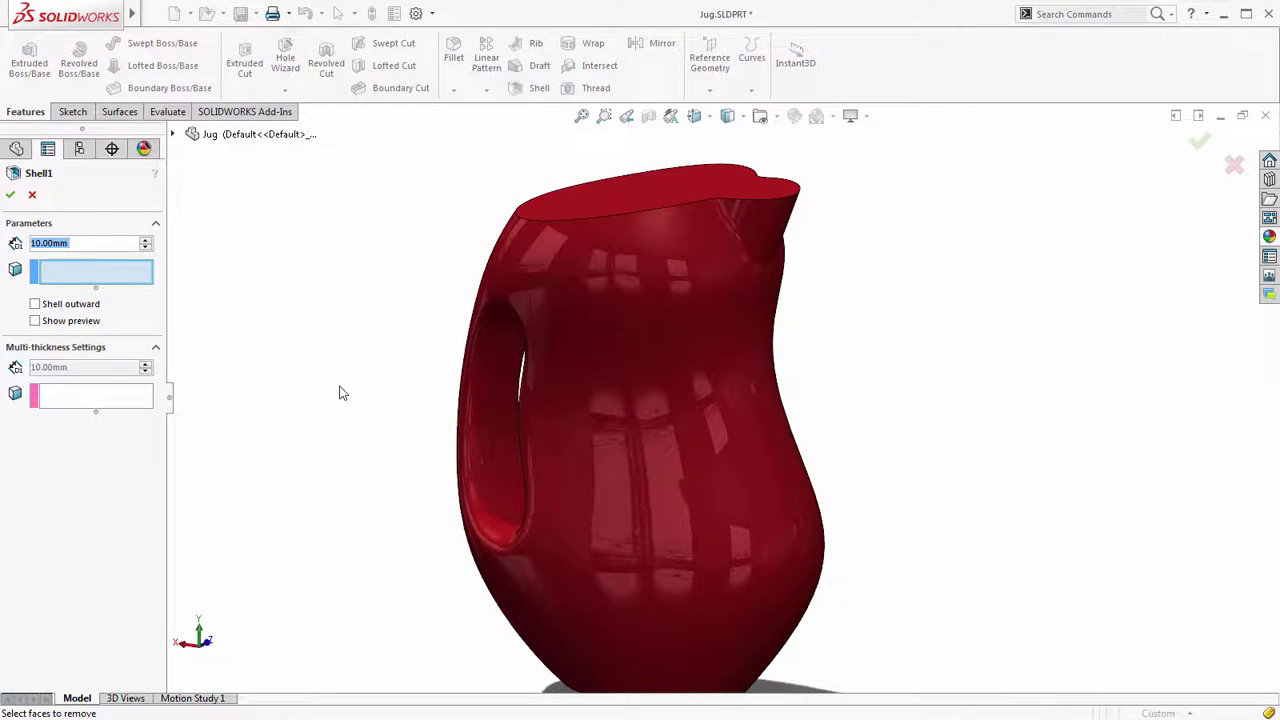
text(1.5)
key(Return)
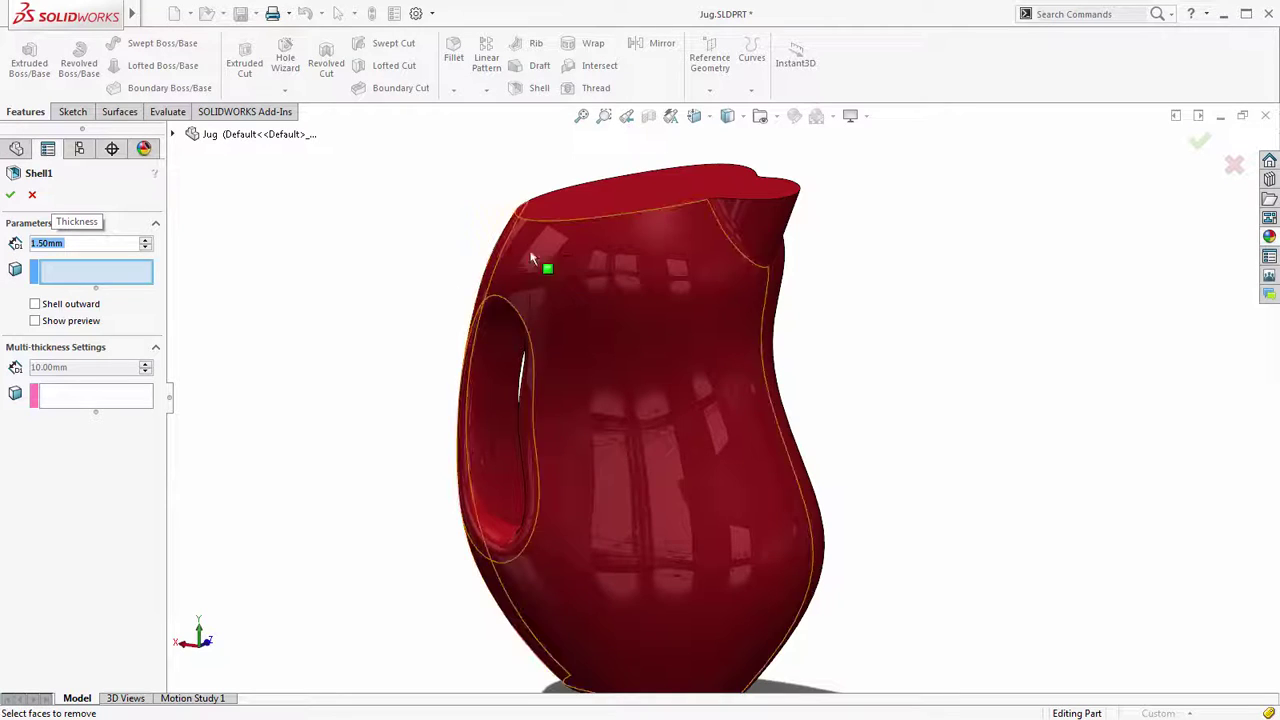
click(596, 203)
key(Return)
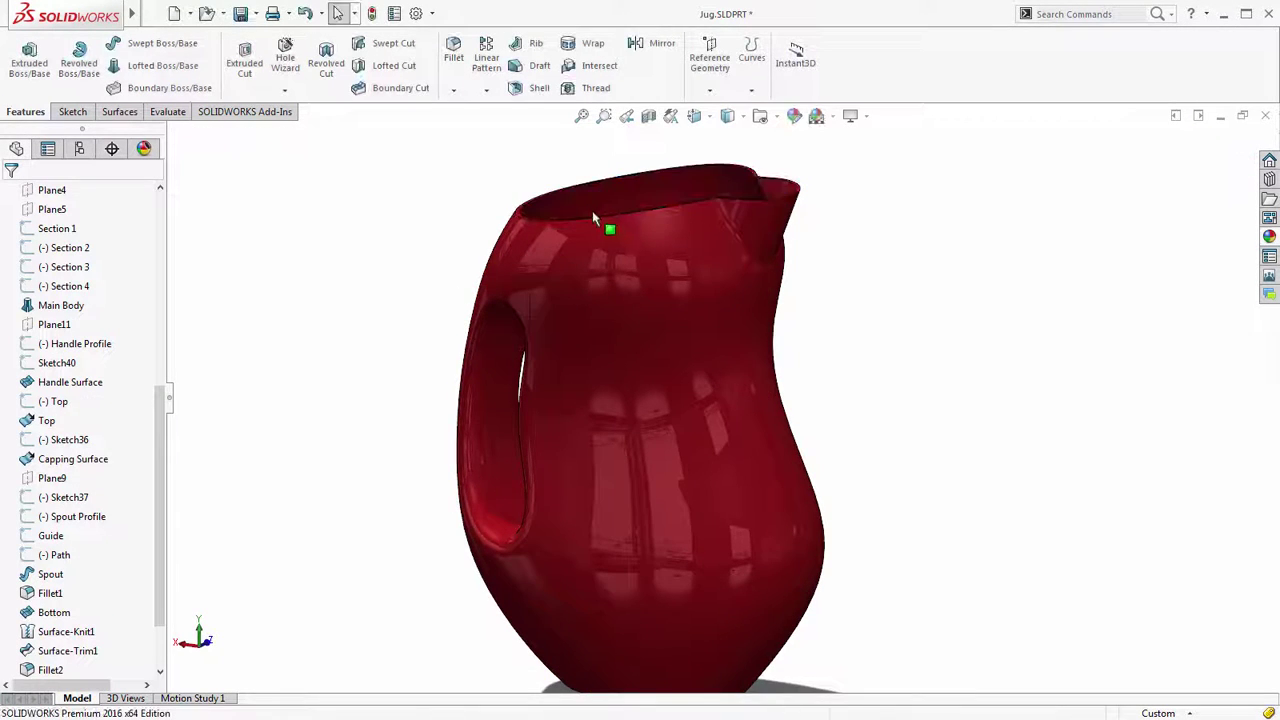
middle_drag(768, 381, 711, 374)
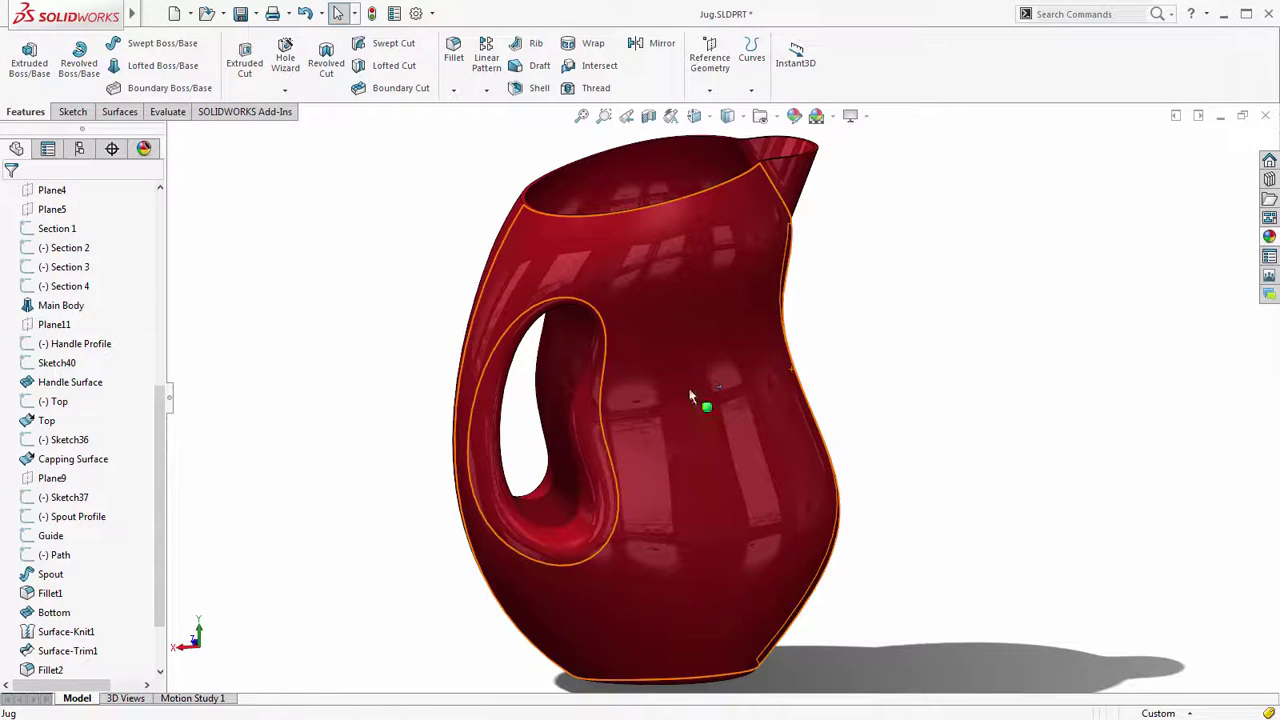
drag(166, 416, 173, 229)
Intersect the Fill Level plane with Shell1, keeping internal regions, to create the fluid body
click(58, 363)
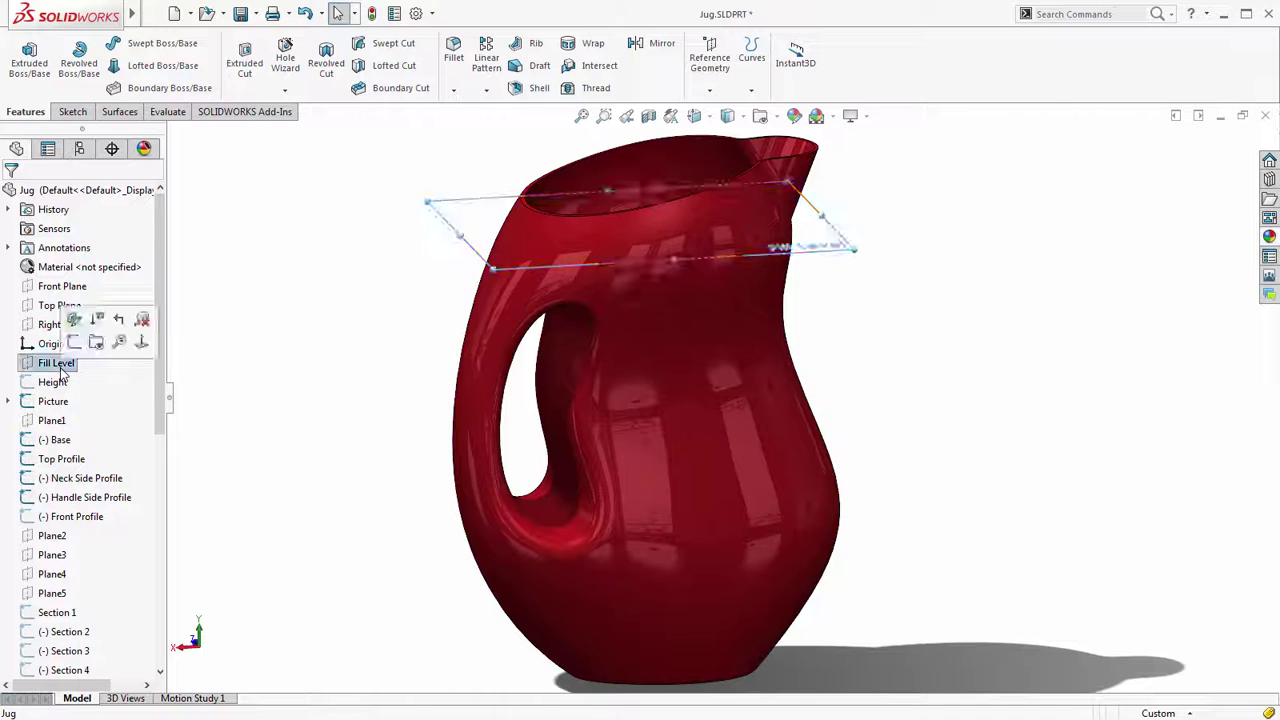
mouse_move(352, 350)
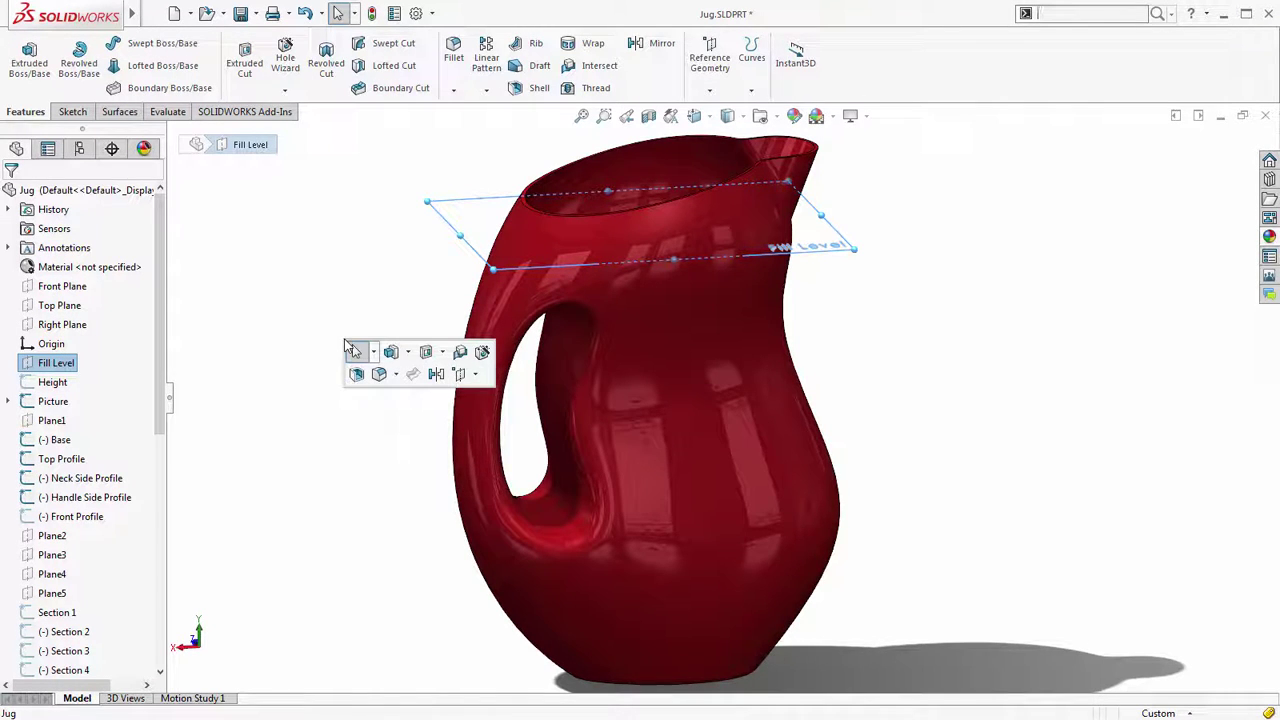
click(460, 352)
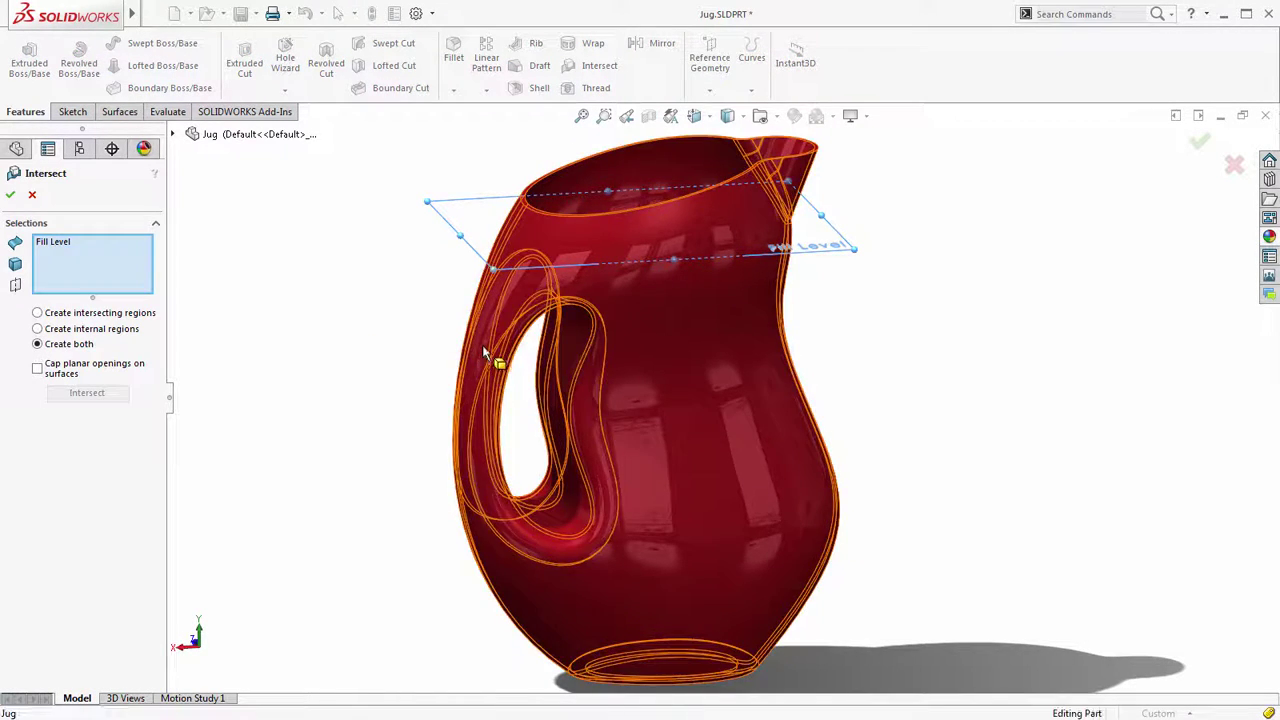
click(486, 351)
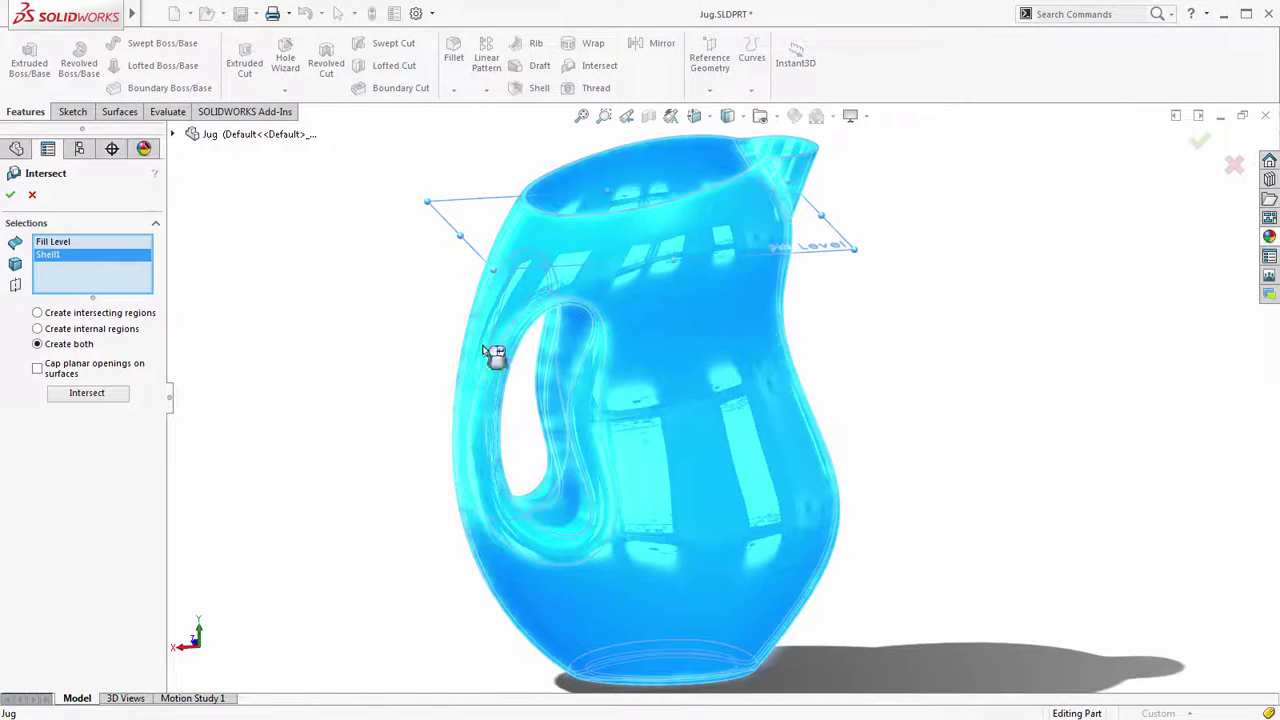
click(78, 332)
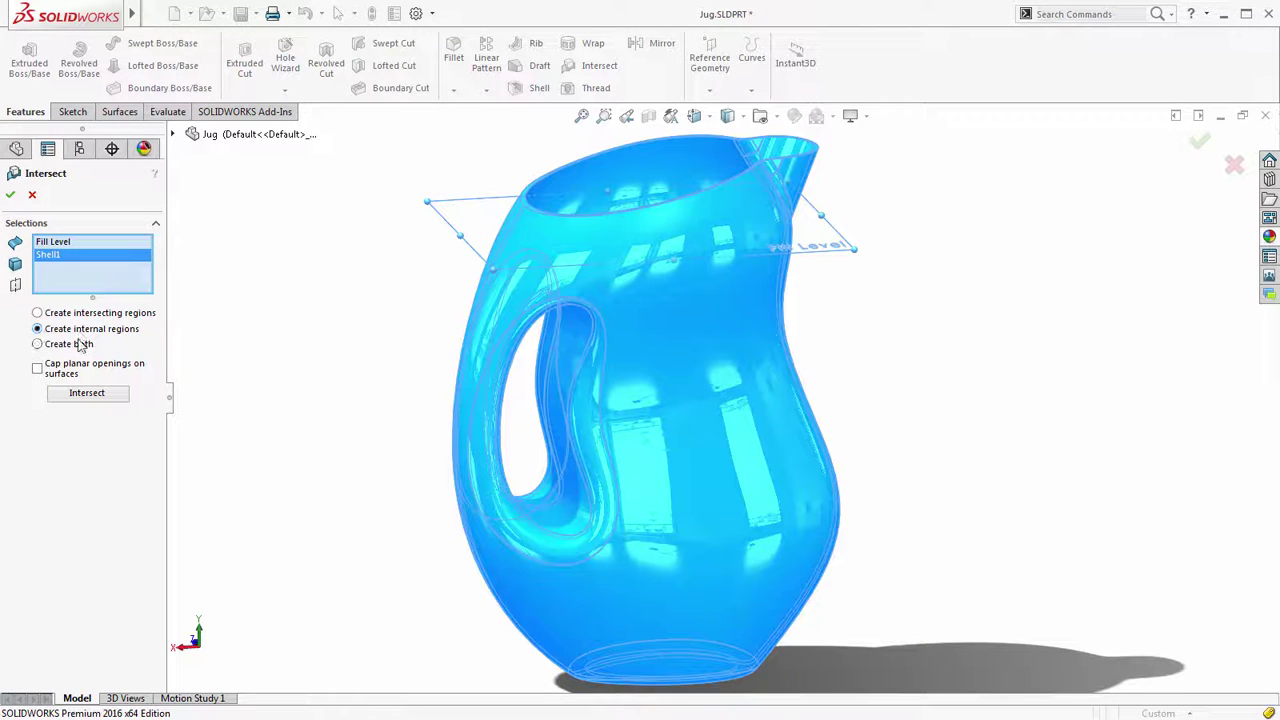
click(86, 394)
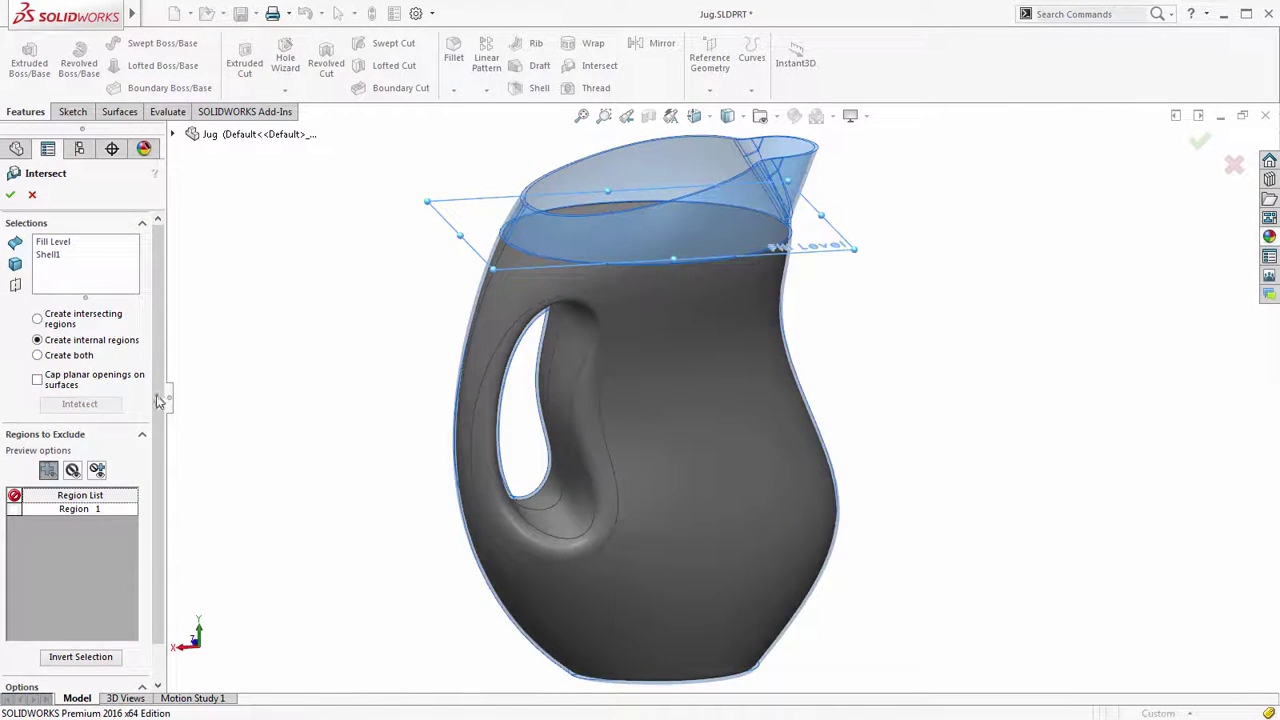
middle_drag(591, 449, 617, 368)
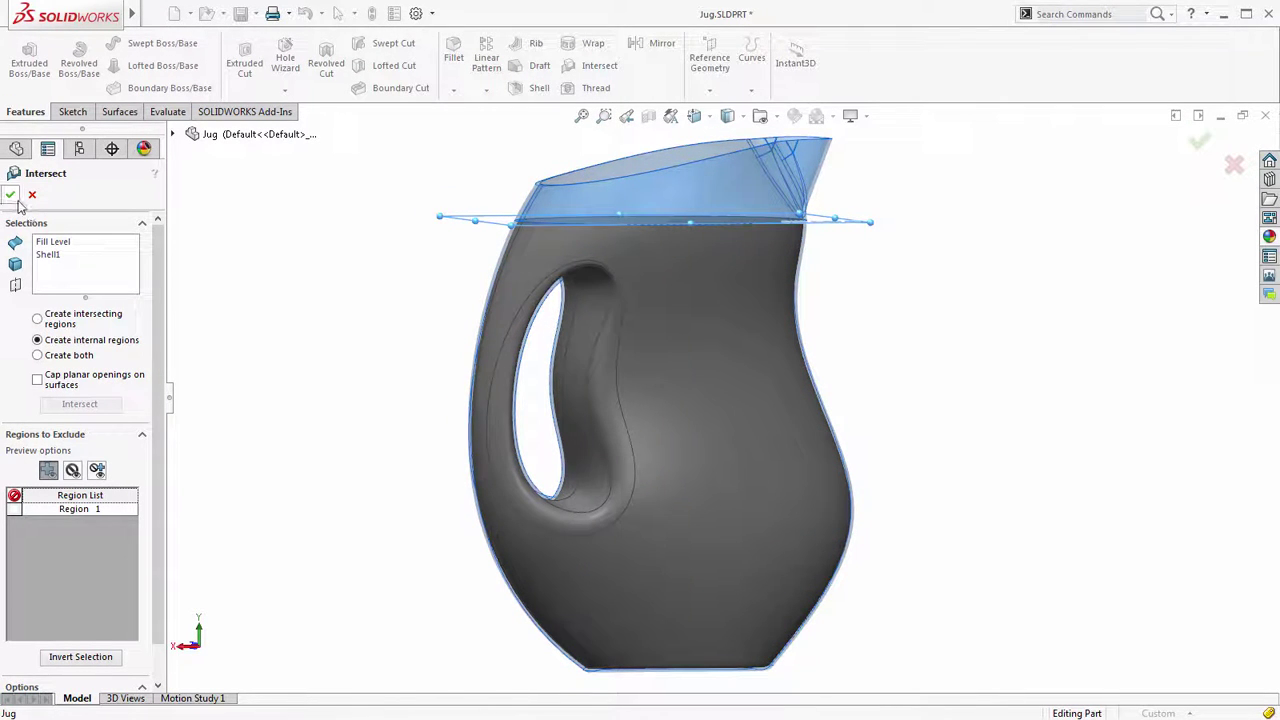
click(10, 195)
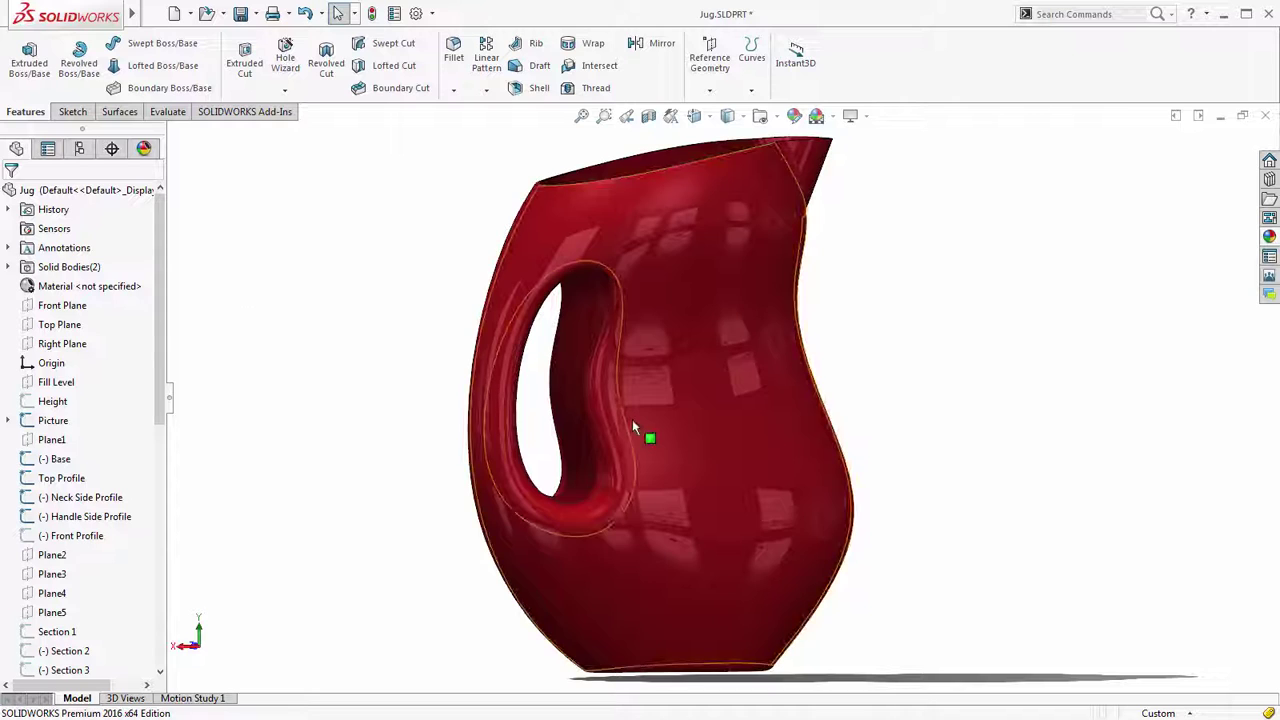
Measure the internal fluid body with Mass Properties, reading a volume of 1.95 liters
click(639, 425)
key(ctrl+1)
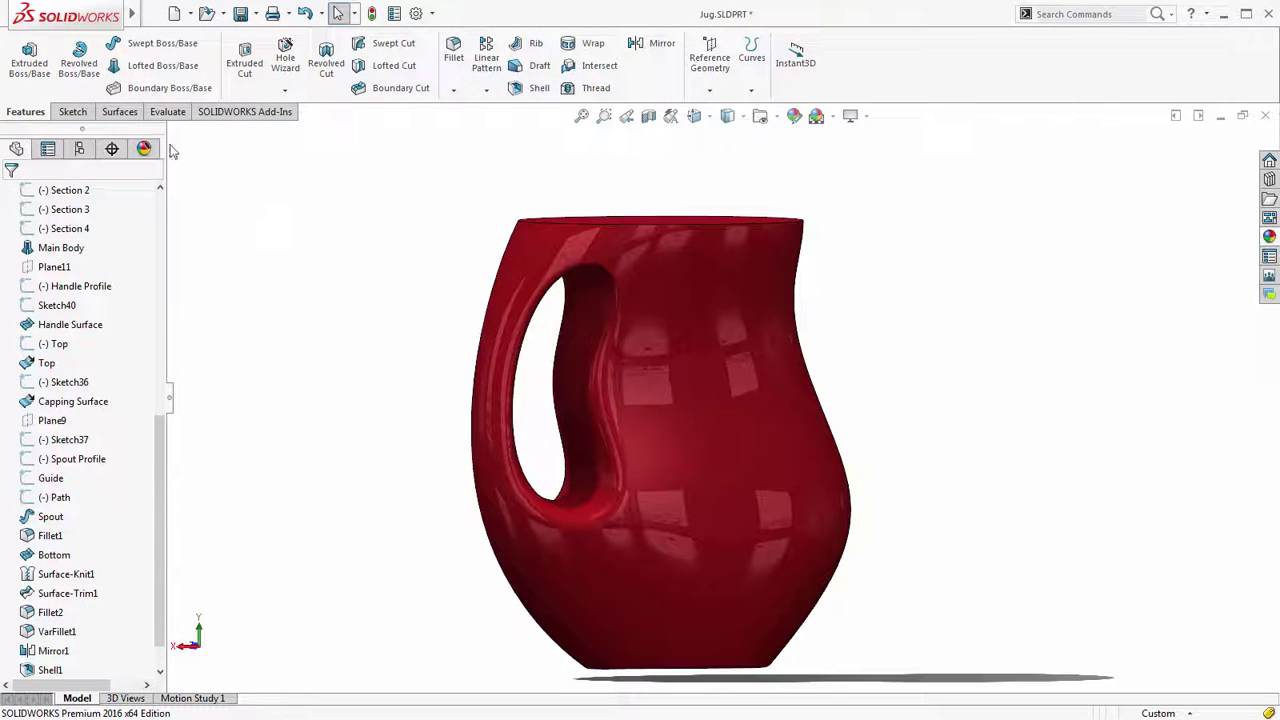
click(167, 112)
click(111, 60)
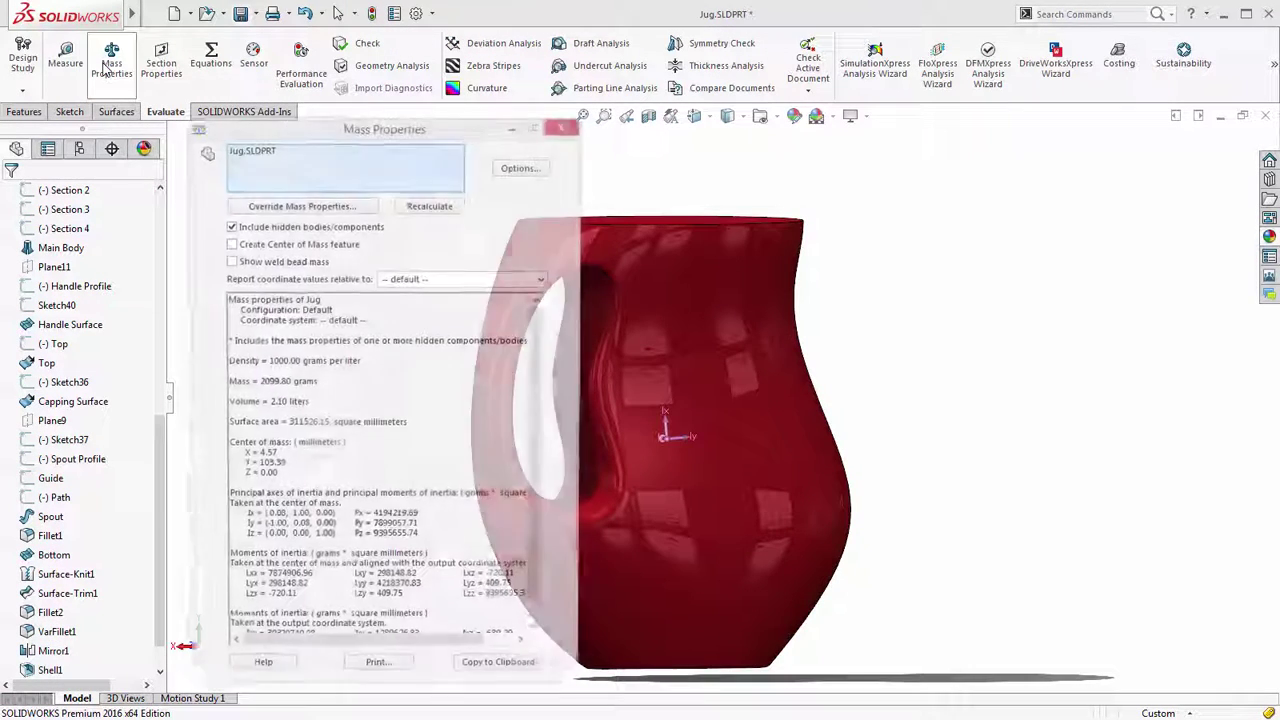
click(717, 400)
middle_drag(717, 400, 679, 408)
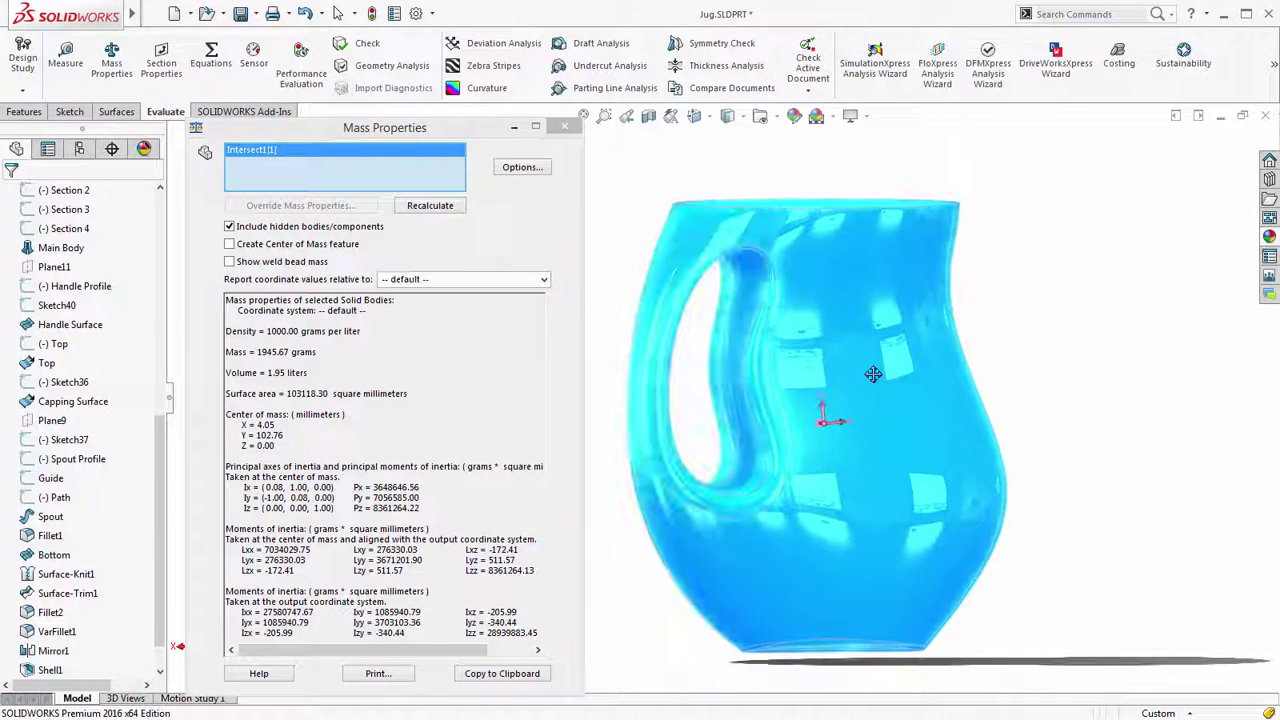
double_click(297, 373)
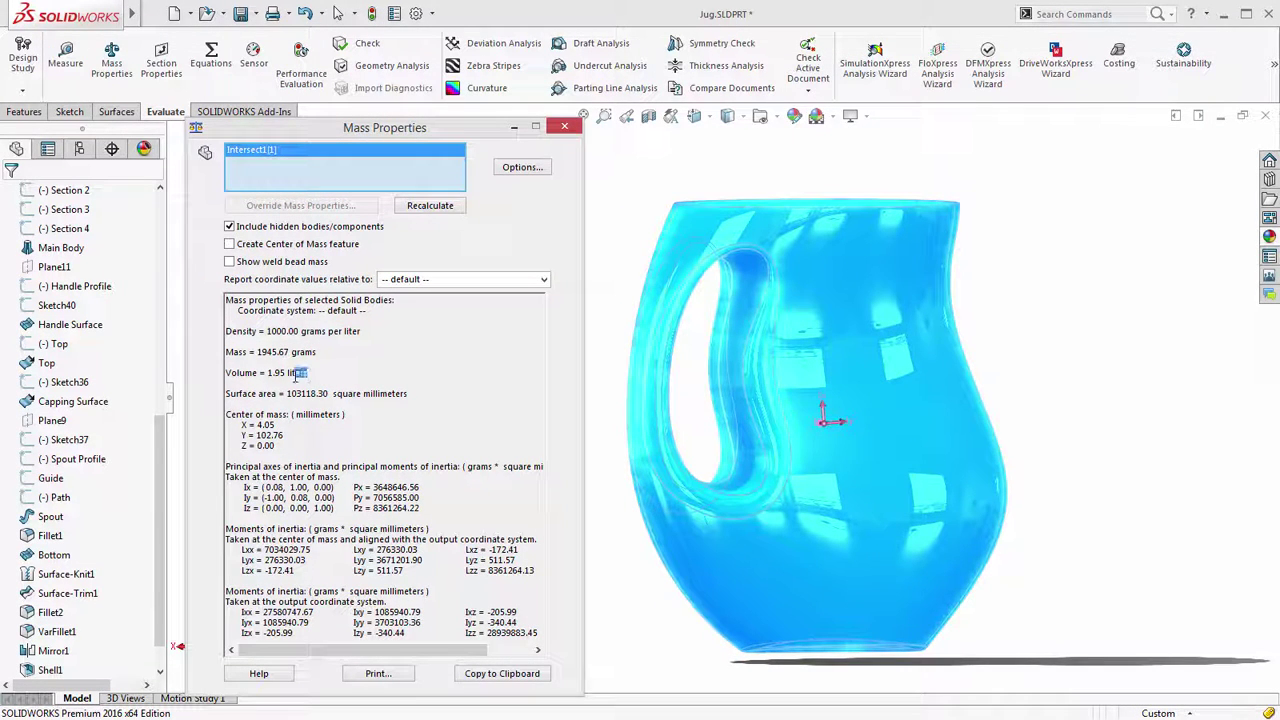
key(Escape)
Turn on Show Hidden Bodies so the hidden bodies appear in the view
click(402, 398)
right_click(384, 356)
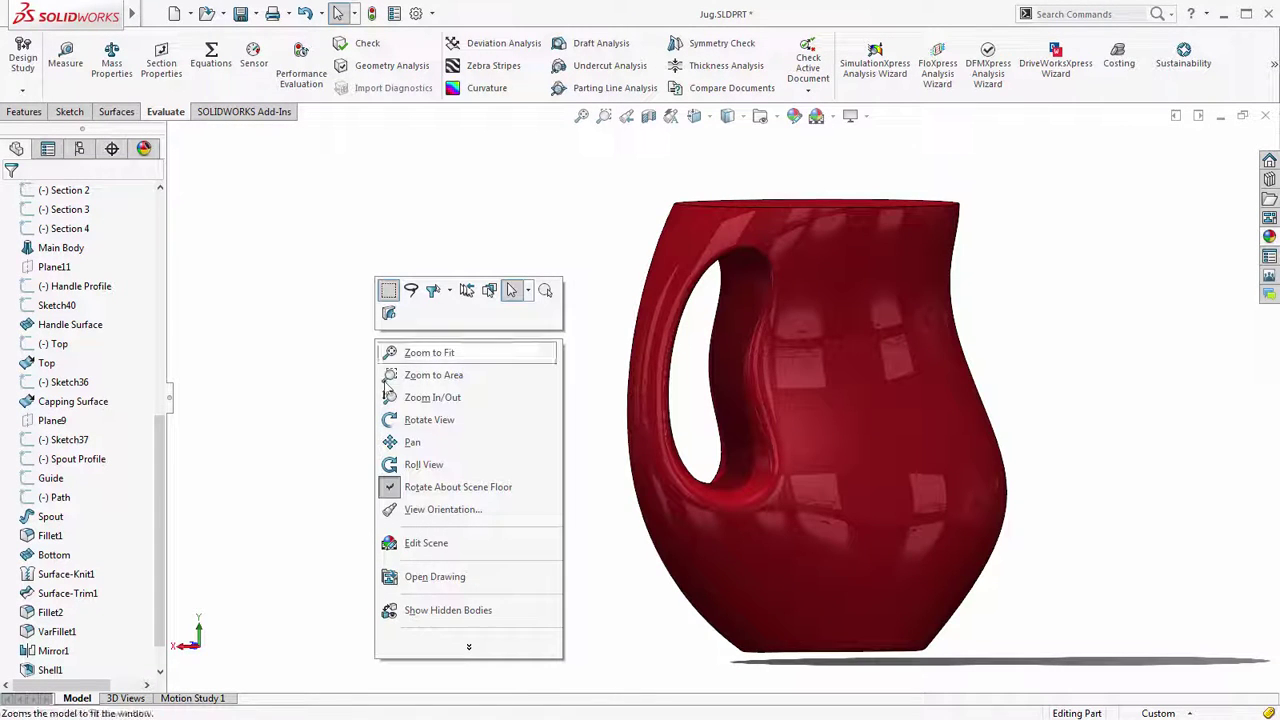
click(430, 611)
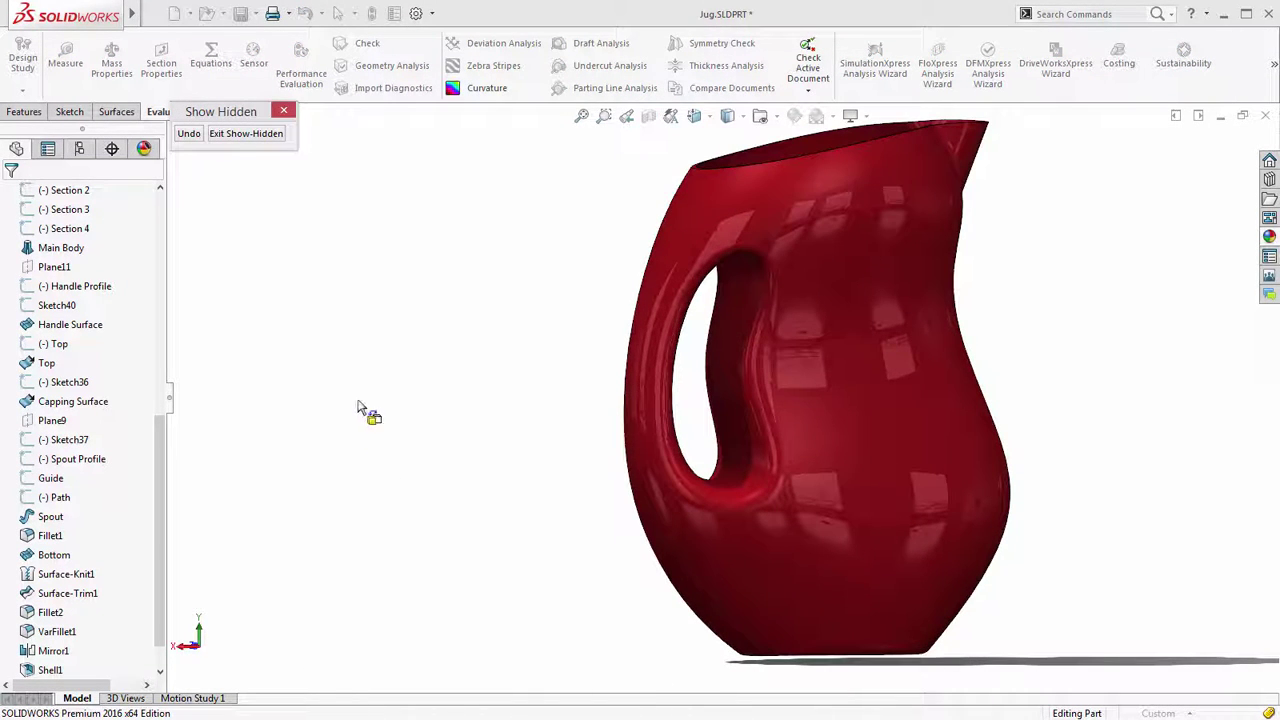